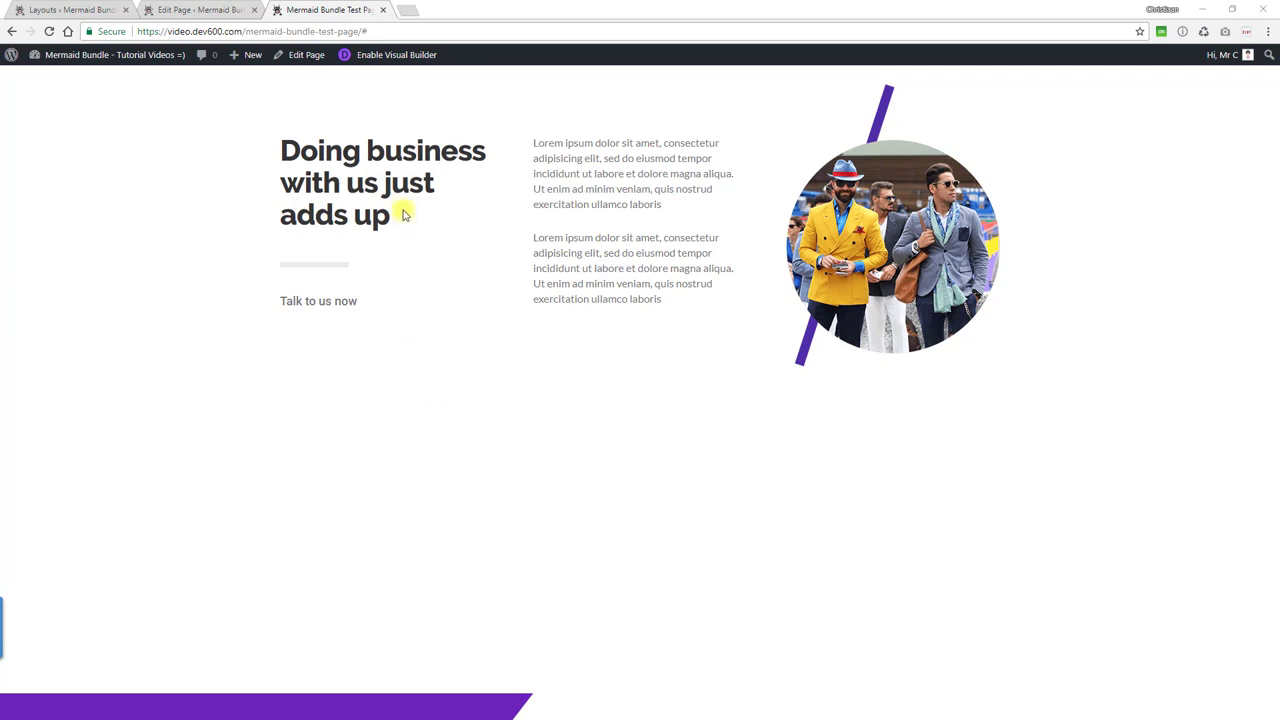
Check the heading on the purple live test page, then return to the Edit Page screen.
{"action": "left_click_drag", "start_coordinate": [283, 155], "coordinate": [465, 153]}
{"action": "left_click", "coordinate": [378, 262]}
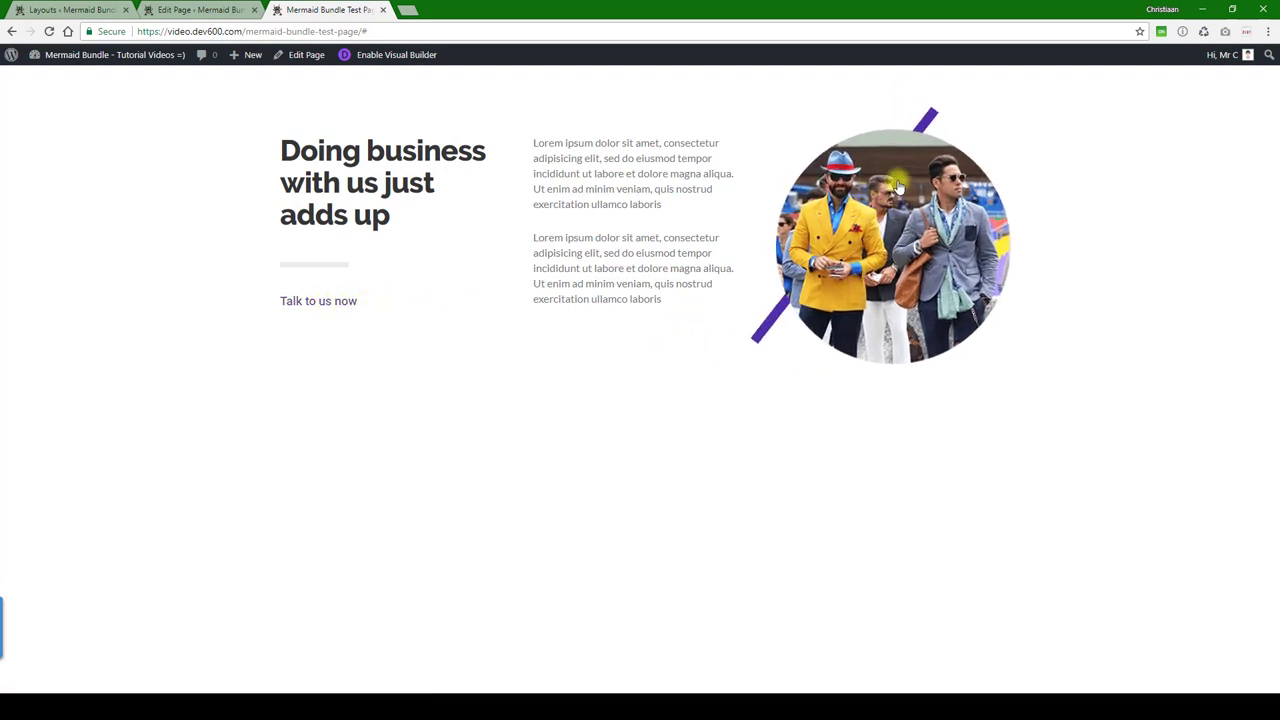
{"action": "left_click", "coordinate": [190, 10]}
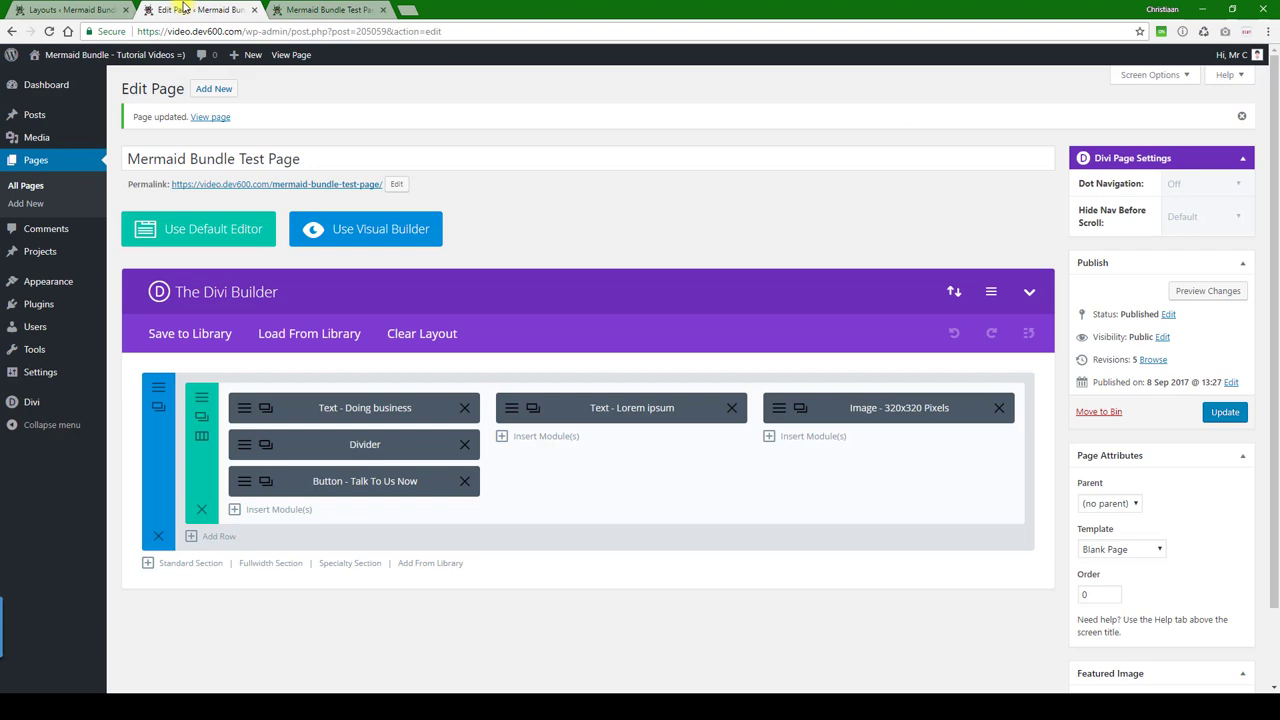
Open the Doing business heading's module settings on the Design tab.
{"action": "left_click", "coordinate": [244, 412]}
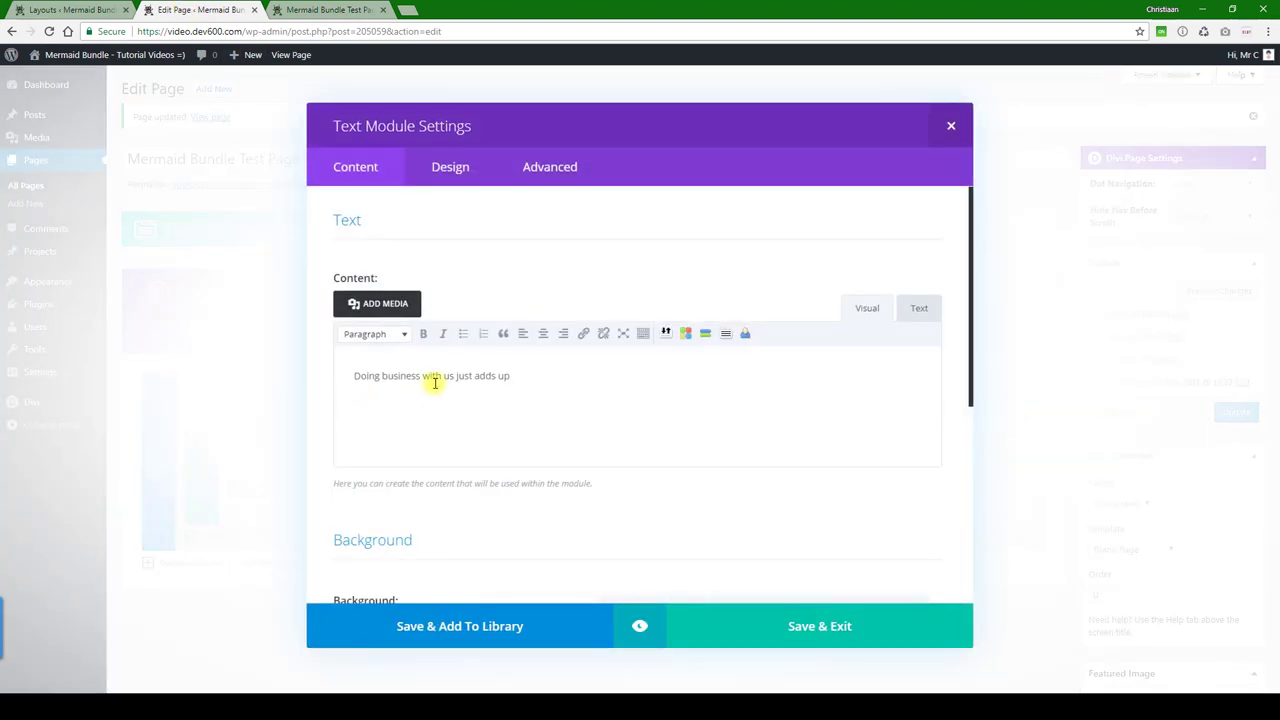
{"action": "scroll", "coordinate": [548, 246], "scroll_direction": "down", "scroll_amount": 5}
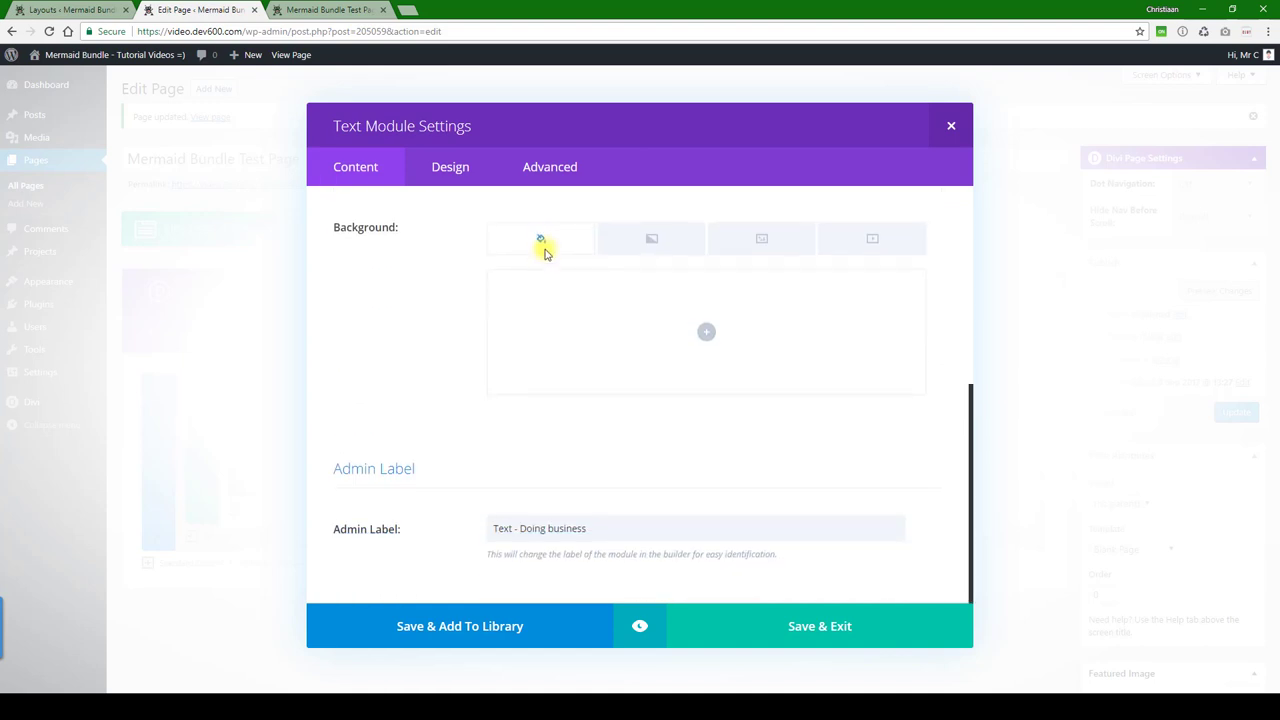
{"action": "scroll", "coordinate": [501, 317], "scroll_direction": "up", "scroll_amount": 5}
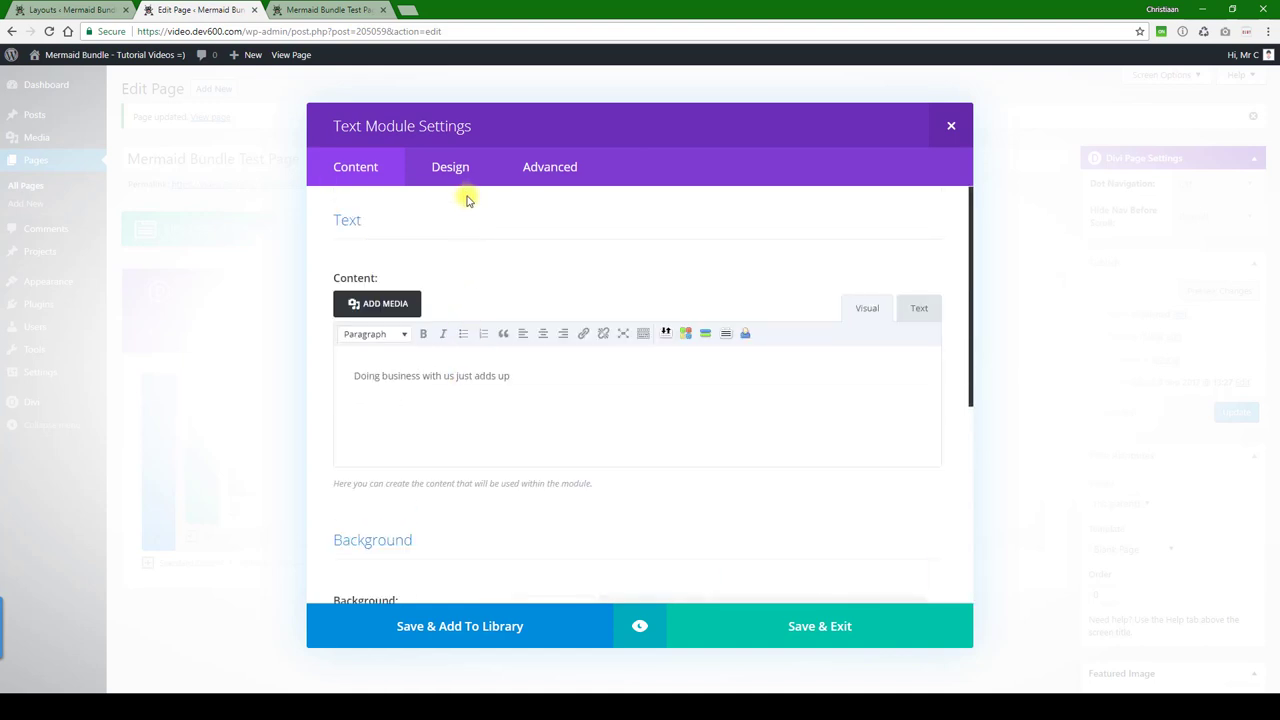
{"action": "left_click", "coordinate": [451, 168]}
{"action": "scroll", "coordinate": [465, 275], "scroll_direction": "down", "scroll_amount": 1}
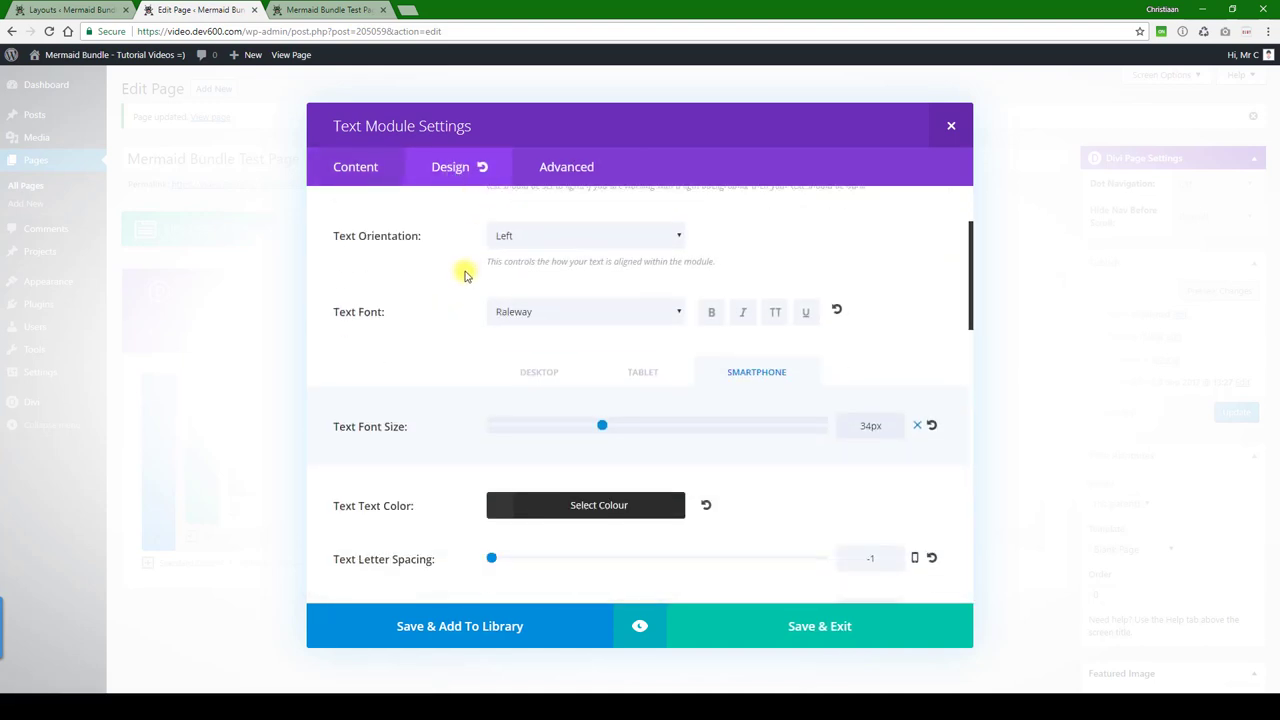
{"action": "scroll", "coordinate": [465, 275], "scroll_direction": "down", "scroll_amount": 3}
{"action": "scroll", "coordinate": [565, 272], "scroll_direction": "up", "scroll_amount": 1}
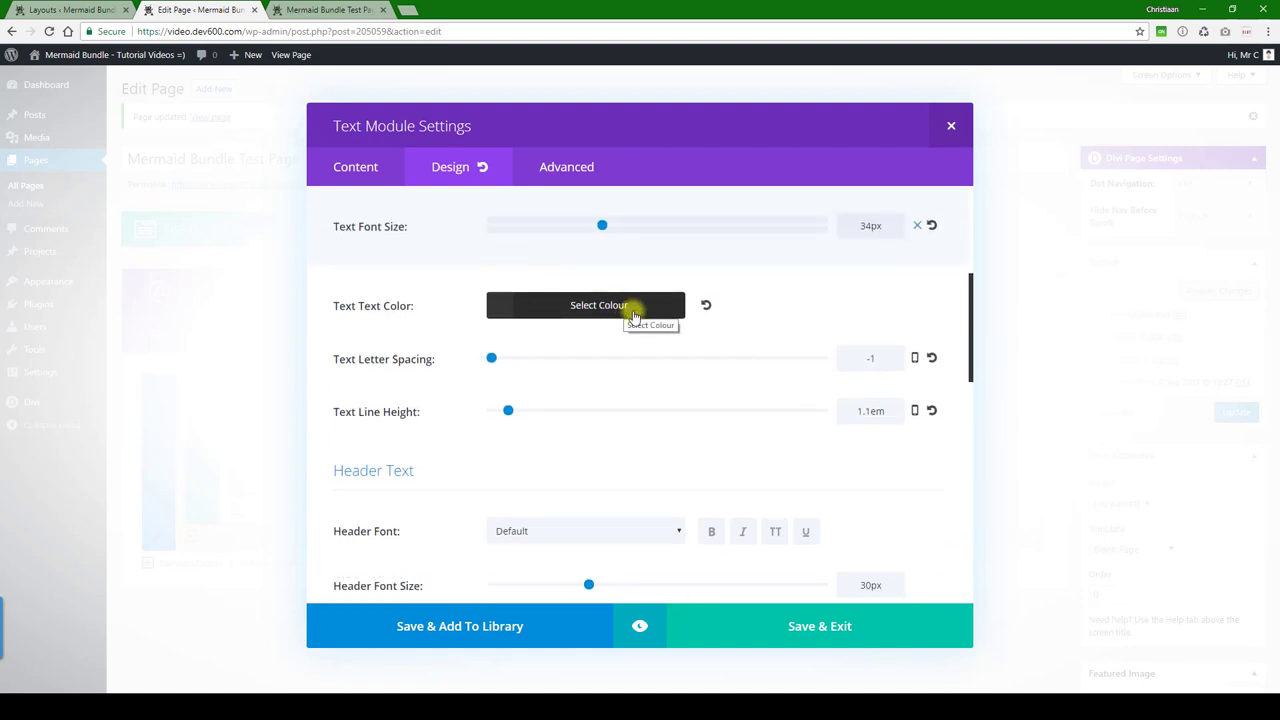
Copy Dark Green 0a9003 from the colour notes and apply it as the heading's text colour.
{"action": "left_click", "coordinate": [522, 310]}
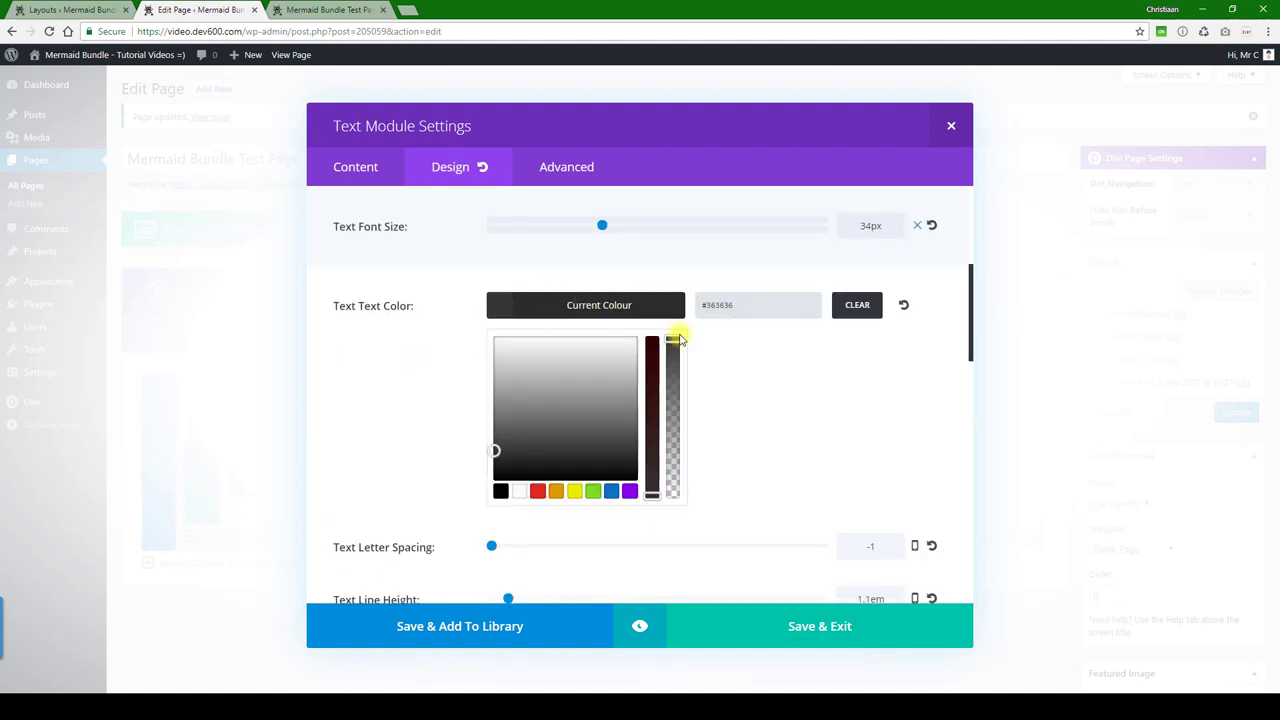
{"action": "left_click", "coordinate": [451, 690]}
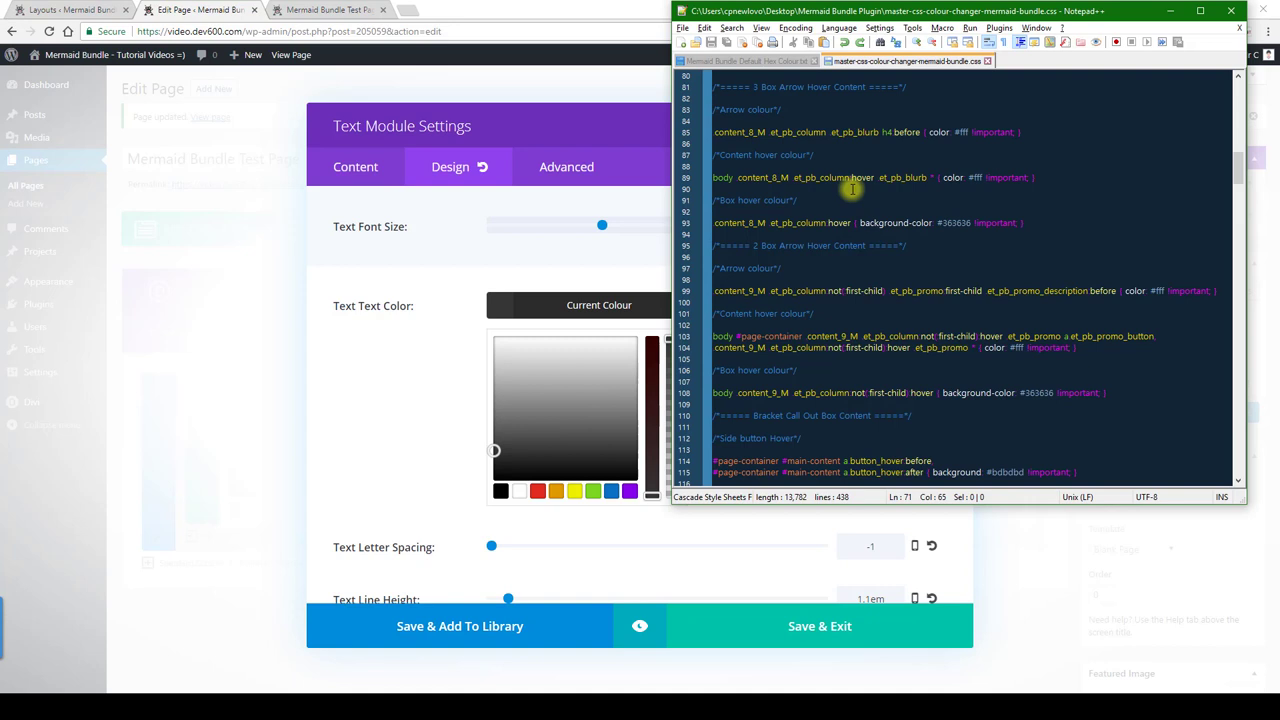
{"action": "left_click", "coordinate": [792, 61]}
{"action": "double_click", "coordinate": [716, 189]}
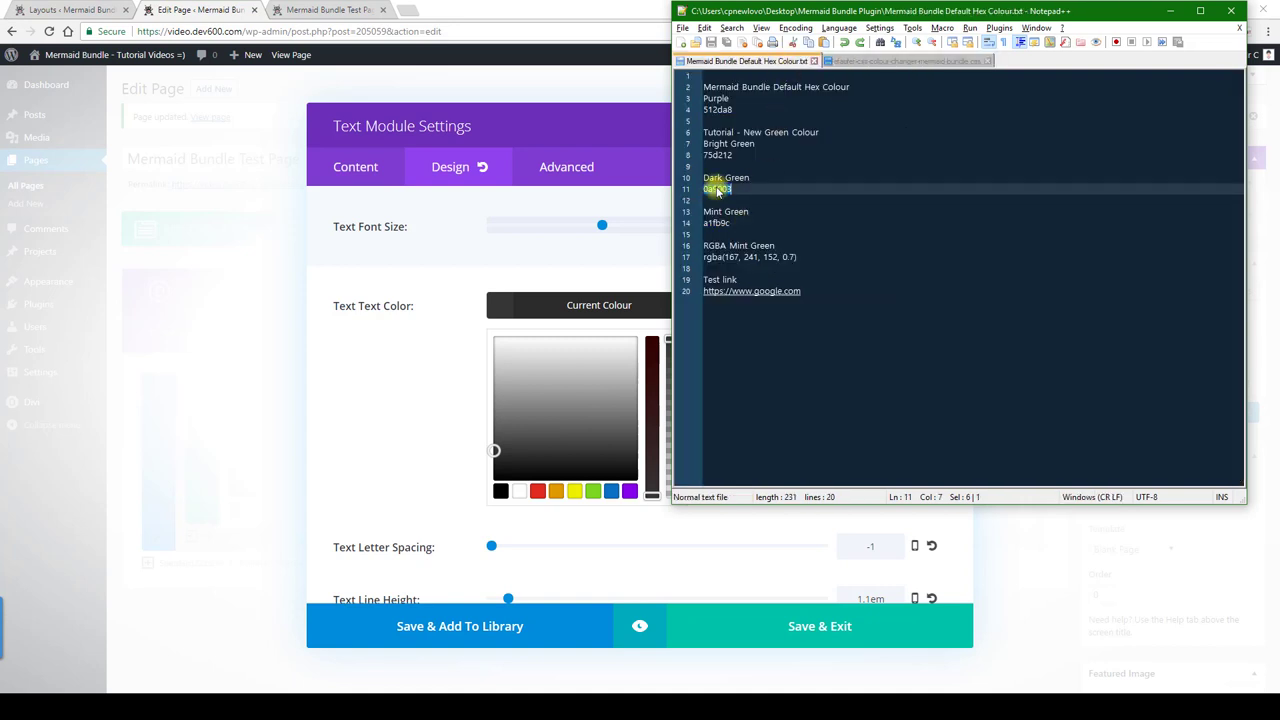
{"action": "left_click", "coordinate": [588, 263]}
{"action": "left_click", "coordinate": [645, 318]}
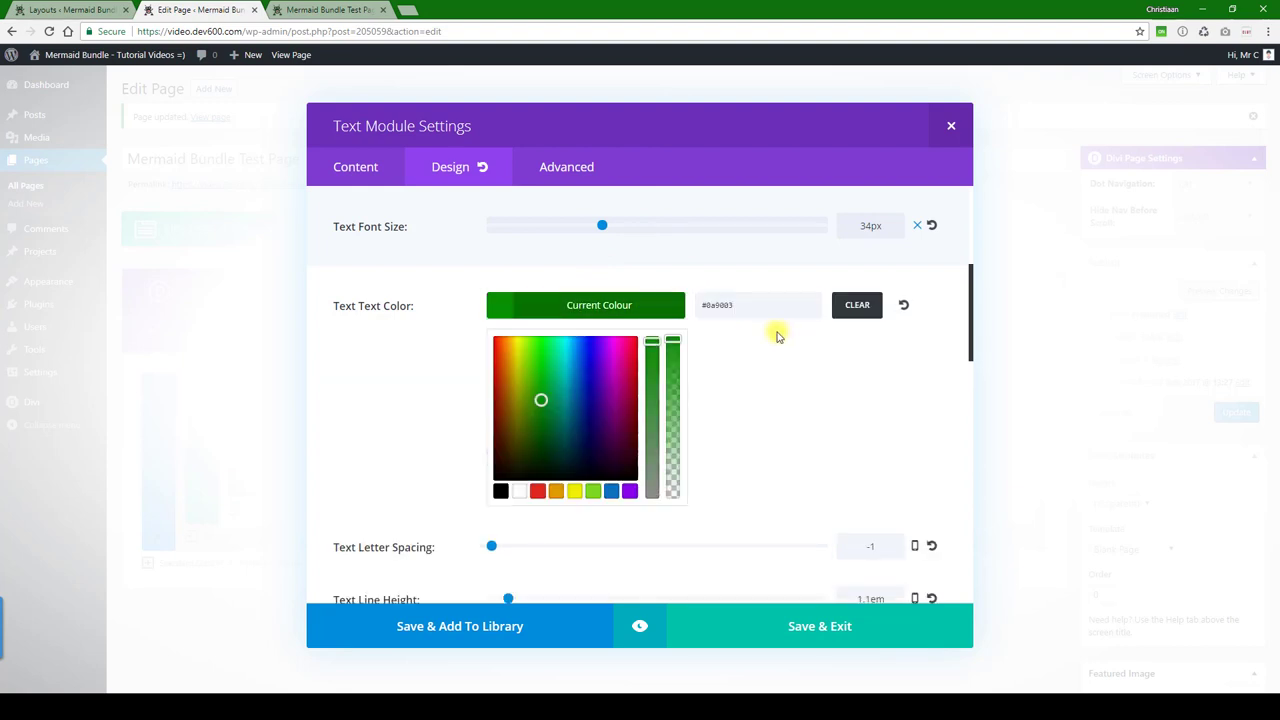
{"action": "scroll", "coordinate": [694, 432], "scroll_direction": "down", "scroll_amount": 5}
{"action": "scroll", "coordinate": [698, 434], "scroll_direction": "down", "scroll_amount": 5}
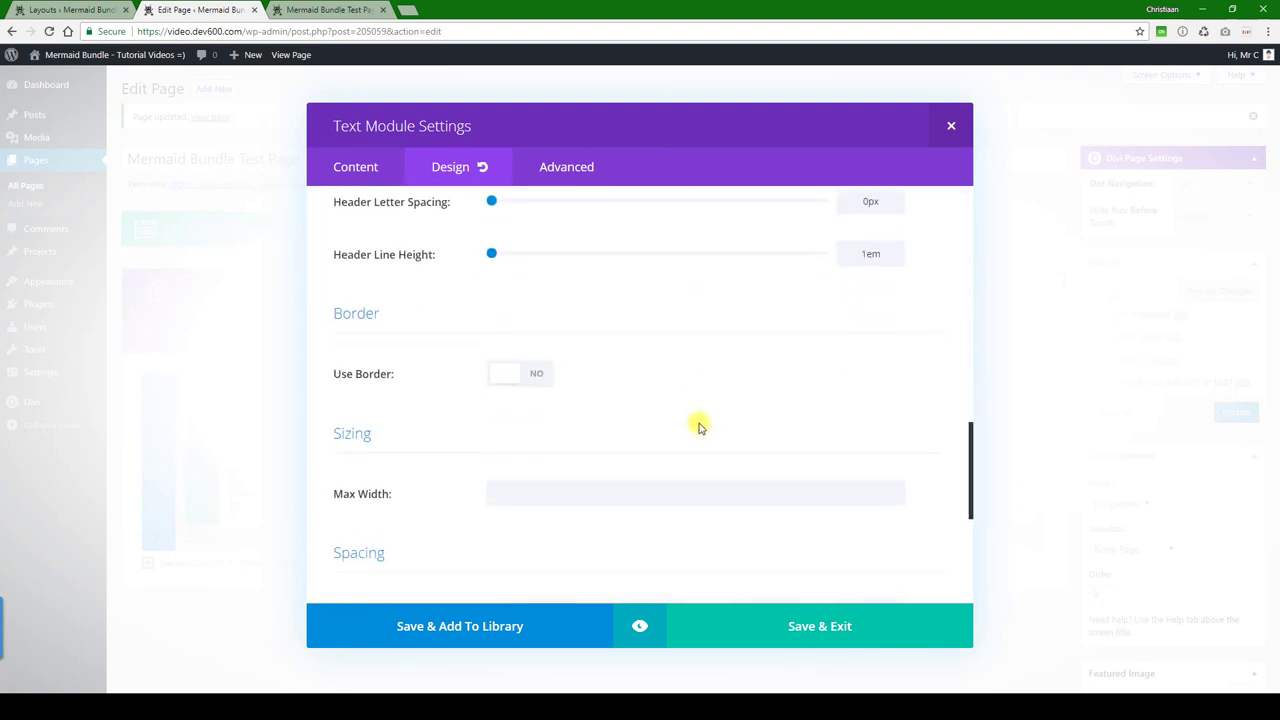
Preview the green Doing business heading, then save and close its module settings.
{"action": "left_click", "coordinate": [565, 167]}
{"action": "scroll", "coordinate": [602, 280], "scroll_direction": "down", "scroll_amount": 4}
{"action": "scroll", "coordinate": [606, 288], "scroll_direction": "up", "scroll_amount": 1}
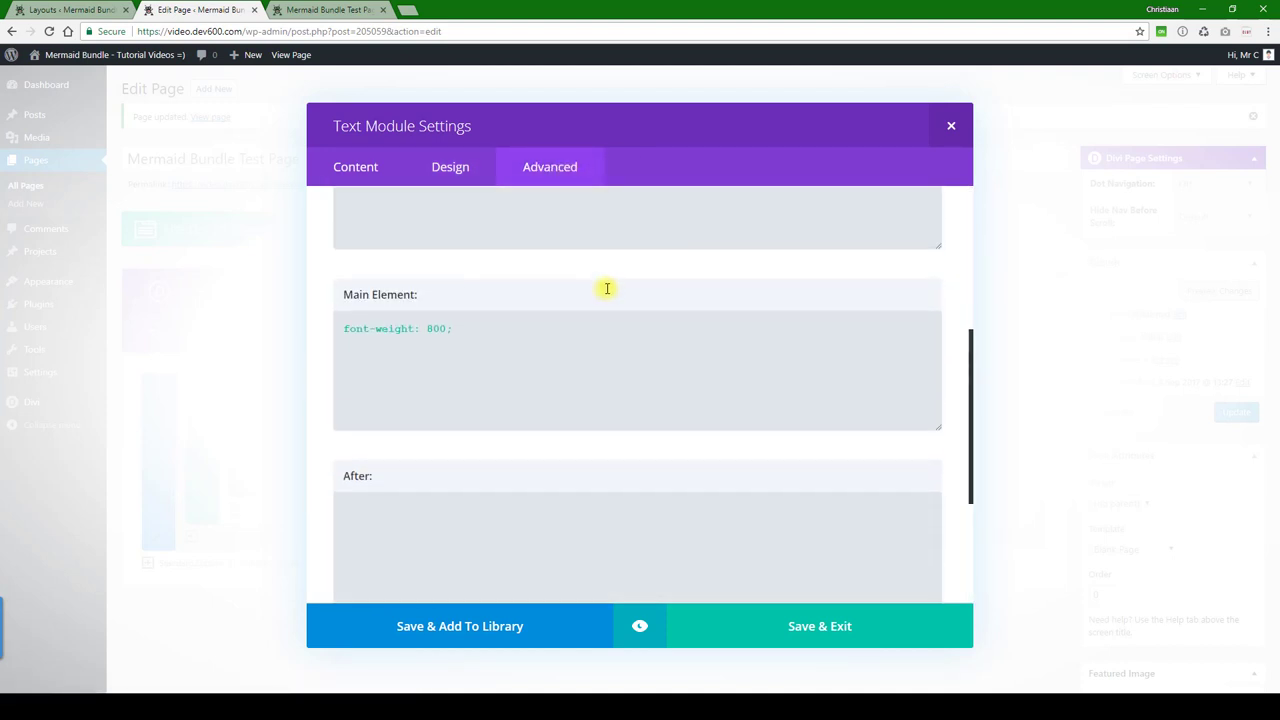
{"action": "scroll", "coordinate": [604, 291], "scroll_direction": "down", "scroll_amount": 2}
{"action": "left_click", "coordinate": [629, 641]}
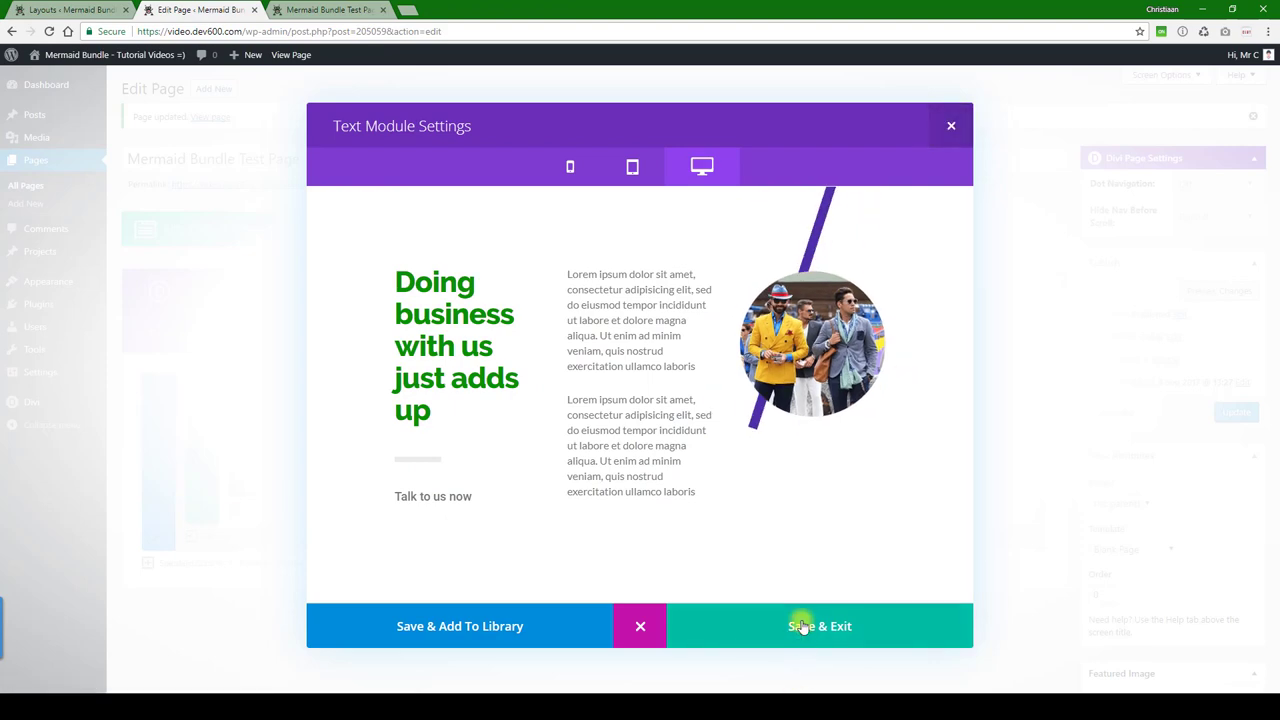
{"action": "left_click", "coordinate": [766, 624]}
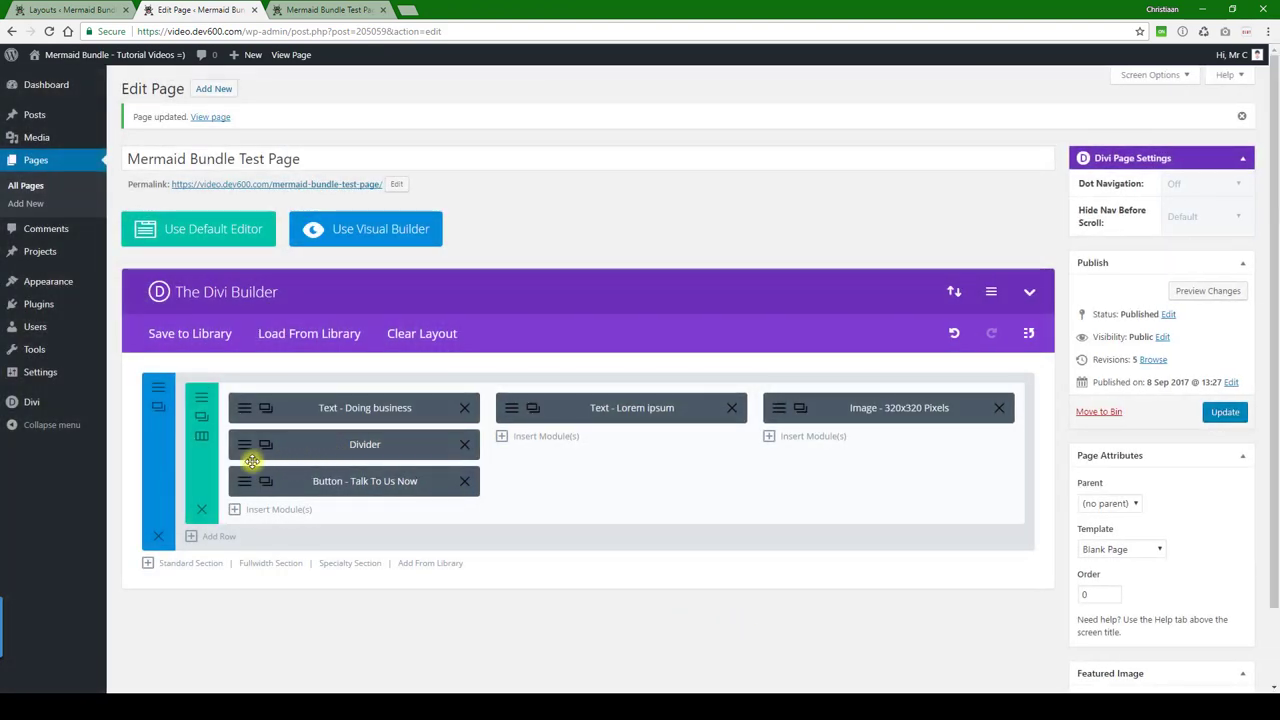
Set the divider's line colour to Mint Green a1fb9c, preview it, and save the module.
{"action": "left_click", "coordinate": [246, 443]}
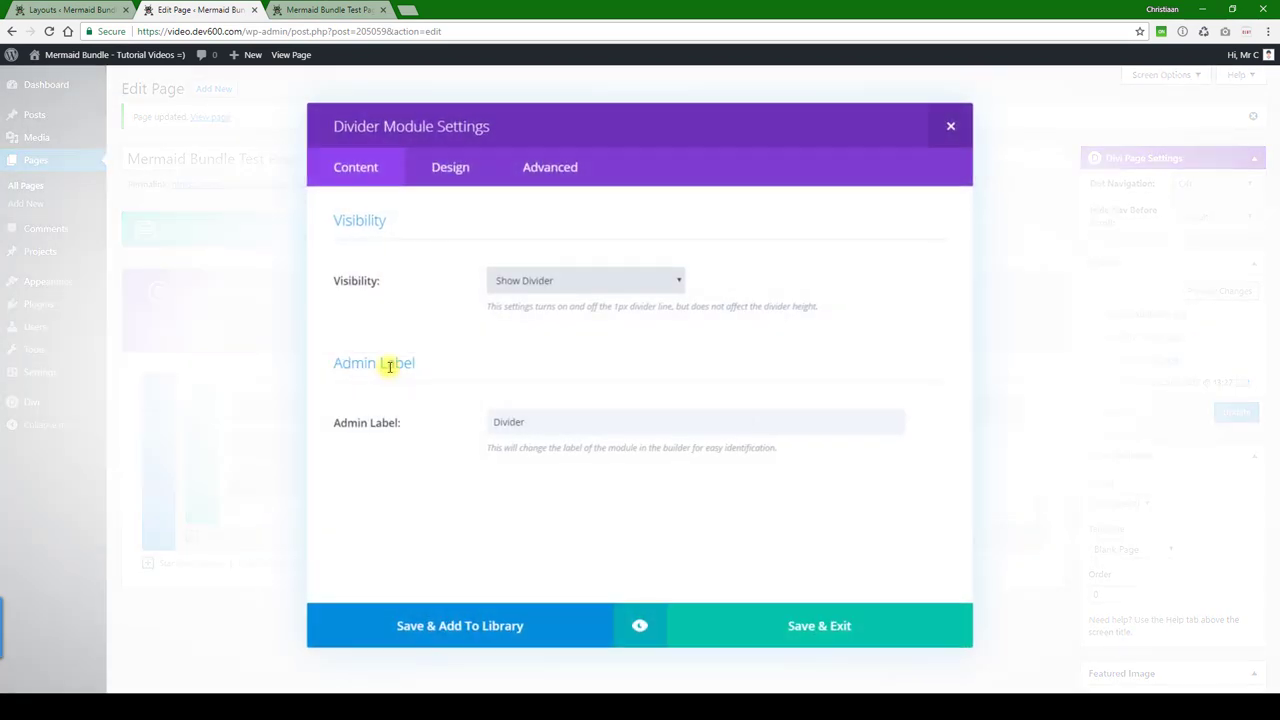
{"action": "left_click", "coordinate": [452, 168]}
{"action": "scroll", "coordinate": [494, 277], "scroll_direction": "down", "scroll_amount": 3}
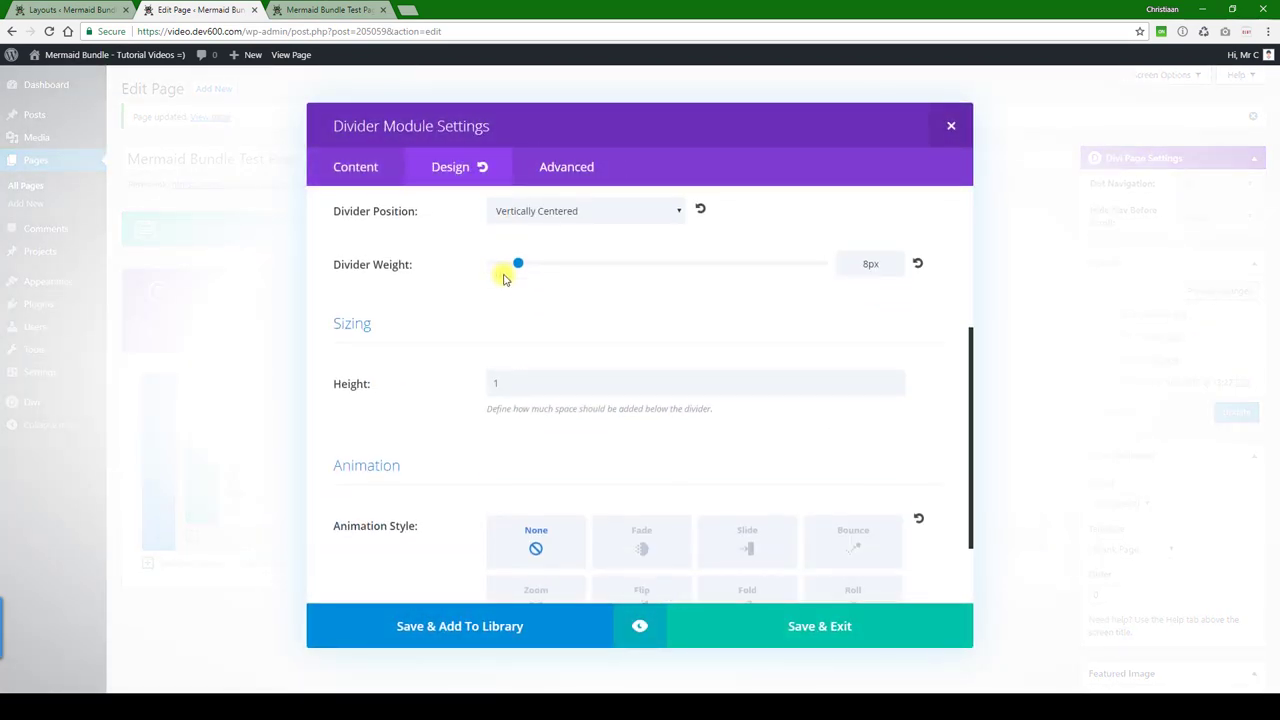
{"action": "scroll", "coordinate": [504, 279], "scroll_direction": "down", "scroll_amount": 3}
{"action": "scroll", "coordinate": [503, 277], "scroll_direction": "up", "scroll_amount": 5}
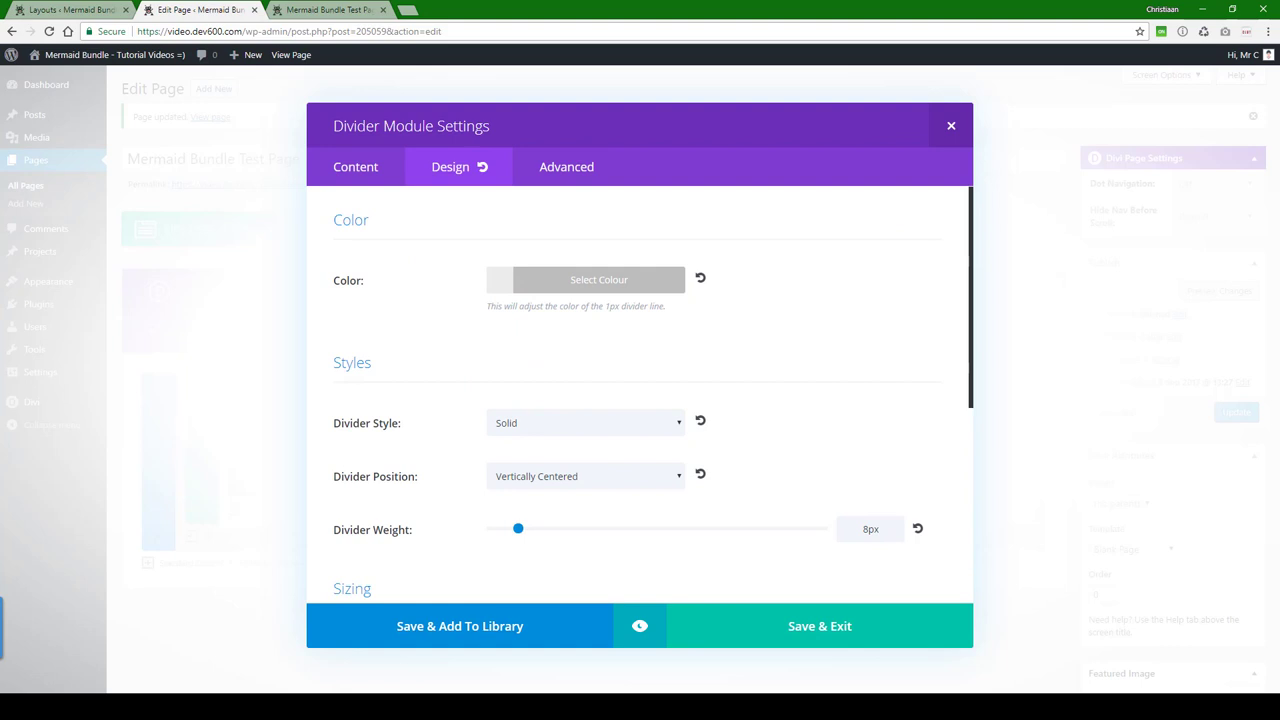
{"action": "key", "text": "alt+Tab"}
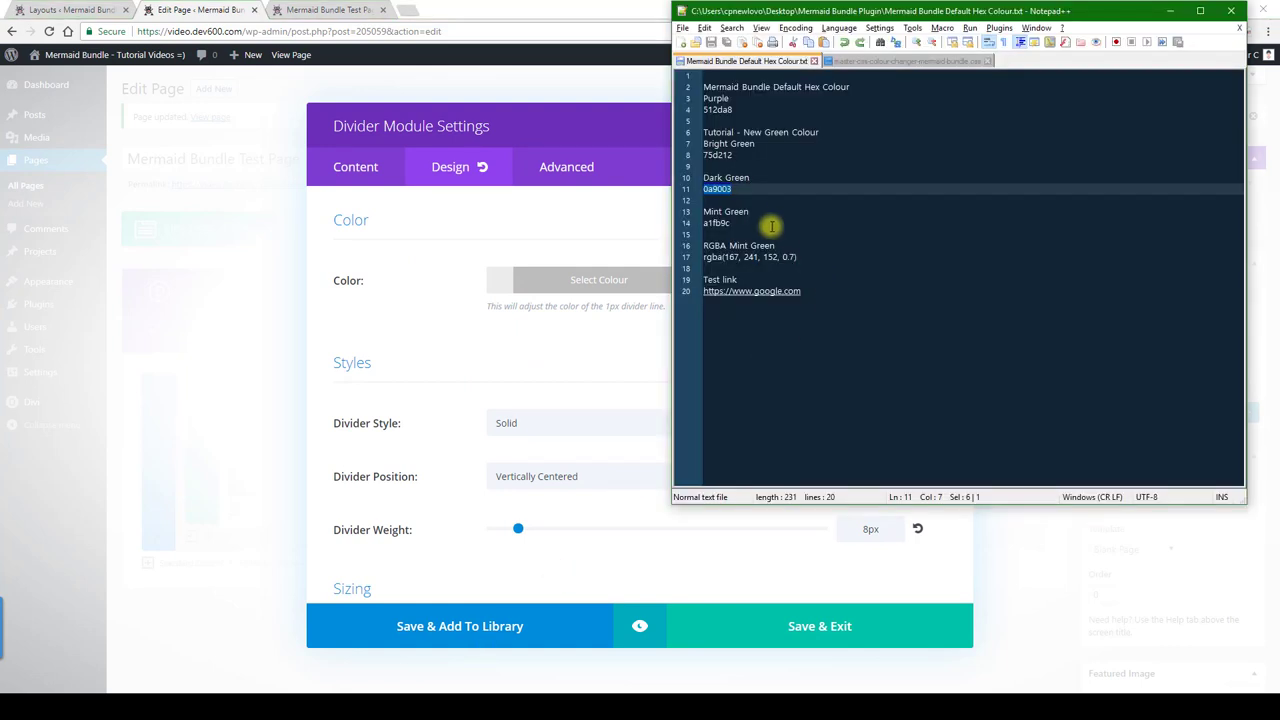
{"action": "double_click", "coordinate": [716, 222]}
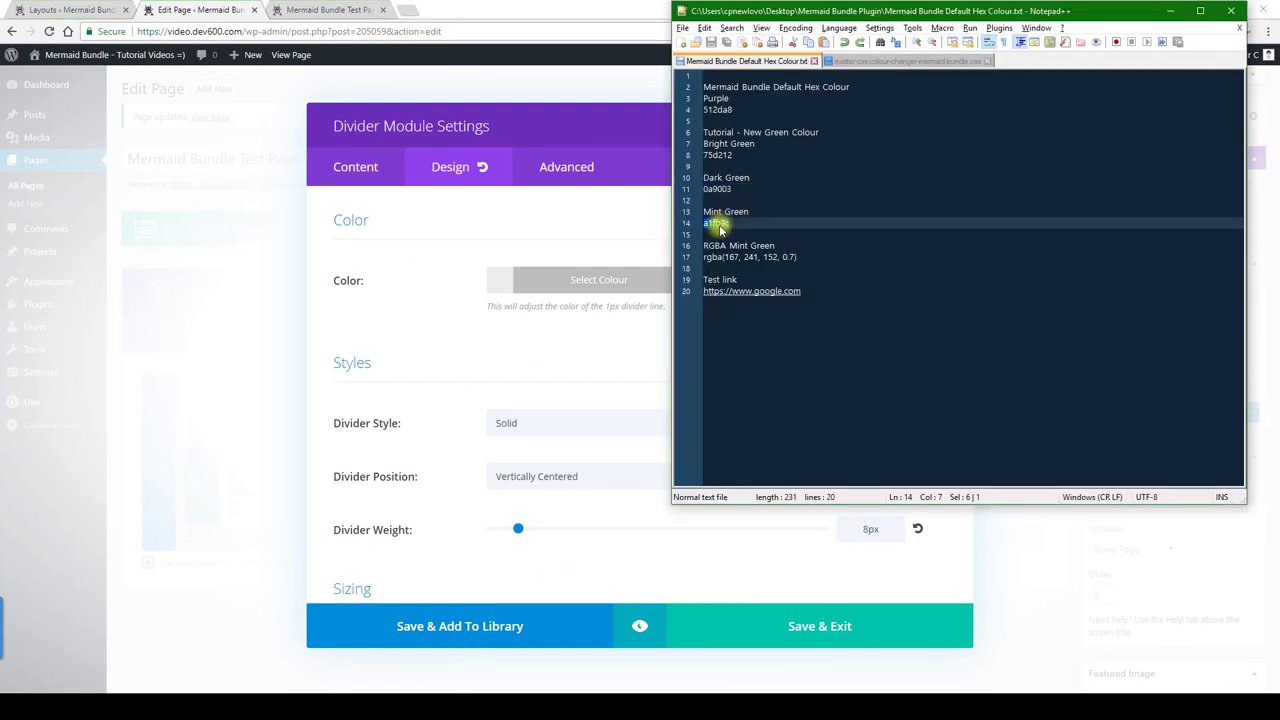
{"action": "key", "text": "alt+Tab"}
{"action": "left_click", "coordinate": [641, 280]}
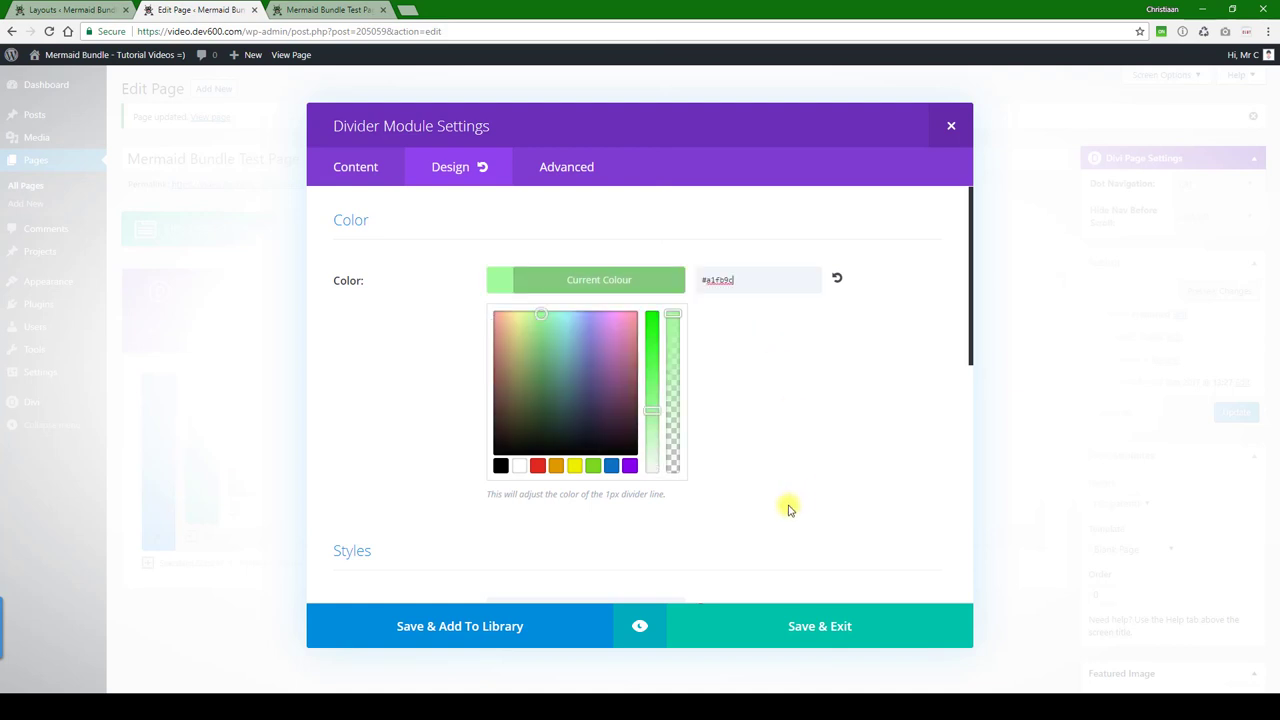
{"action": "left_click", "coordinate": [640, 626]}
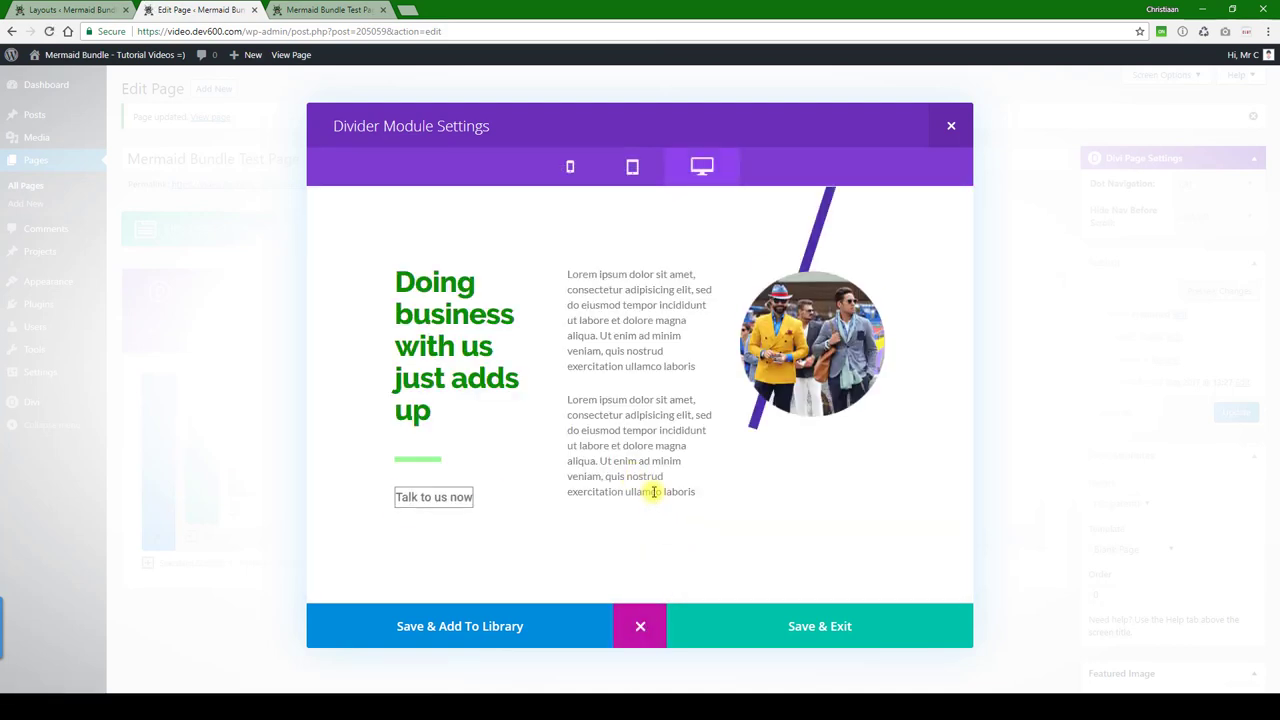
{"action": "left_click", "coordinate": [760, 622]}
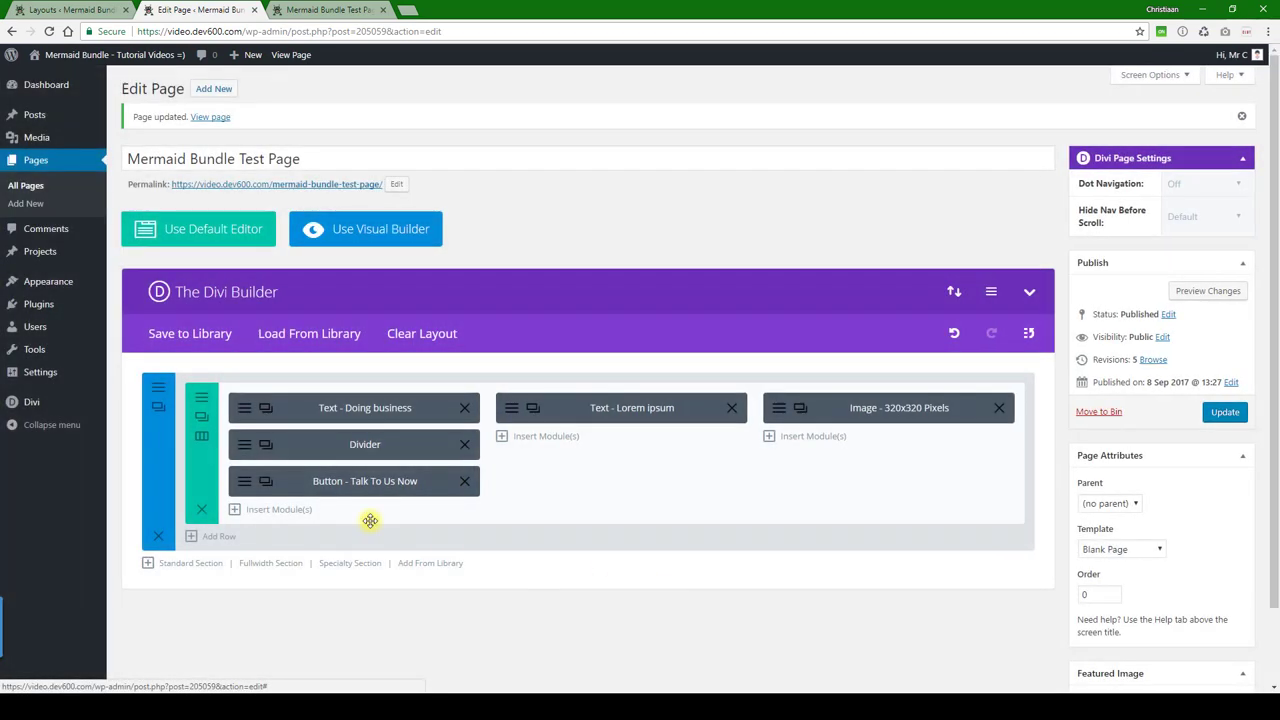
Open the Talk To Us Now button's settings and go to its design options.
{"action": "left_click", "coordinate": [244, 481]}
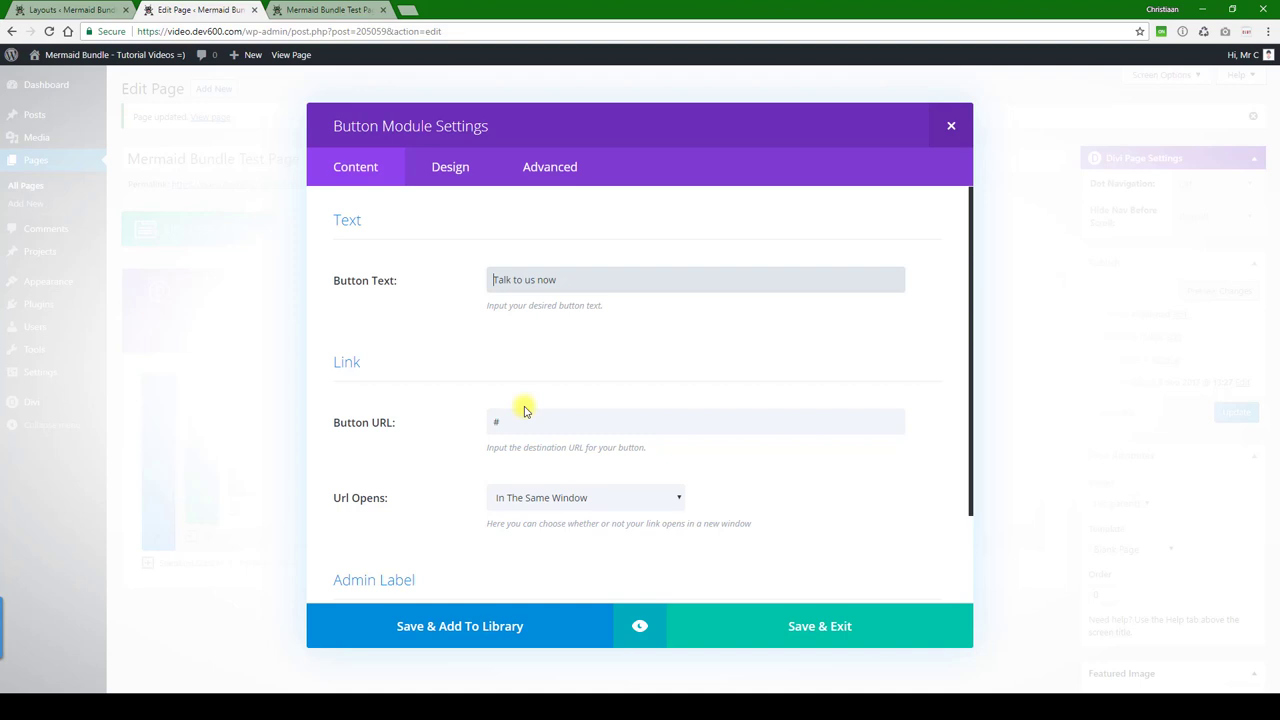
{"action": "left_click_drag", "start_coordinate": [504, 421], "coordinate": [470, 424]}
{"action": "scroll", "coordinate": [457, 354], "scroll_direction": "down", "scroll_amount": 2}
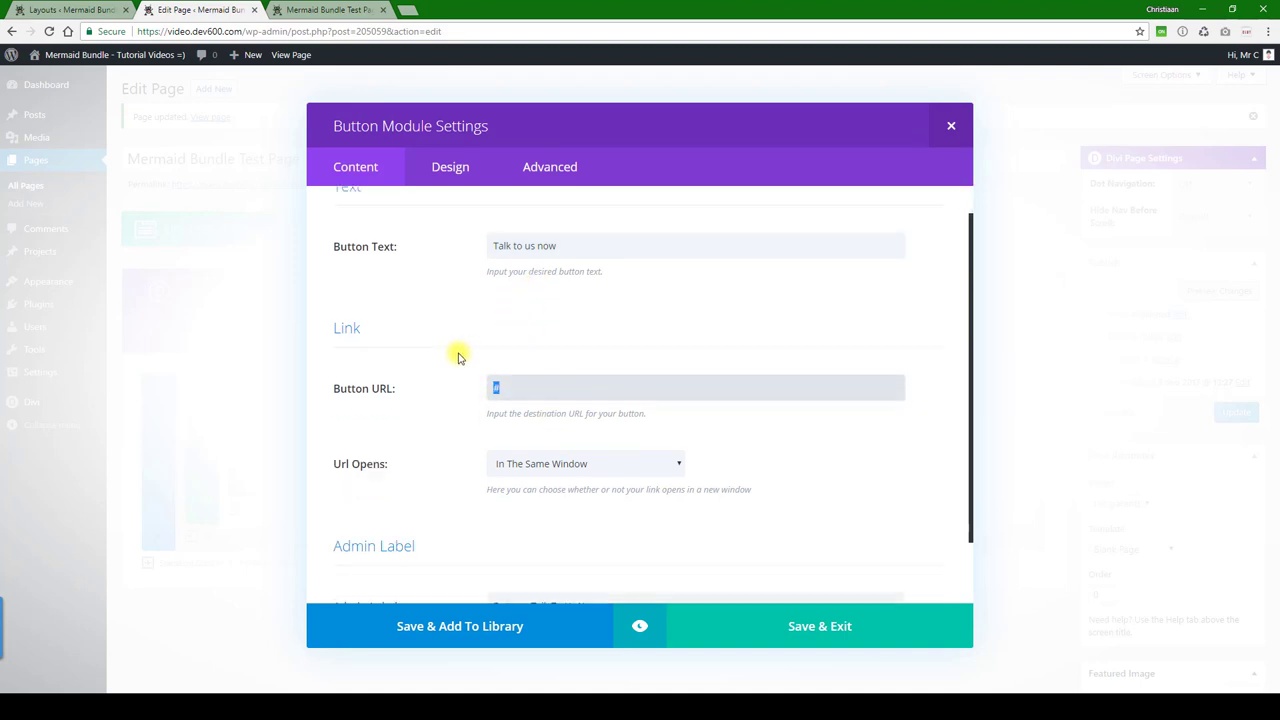
{"action": "left_click", "coordinate": [449, 169]}
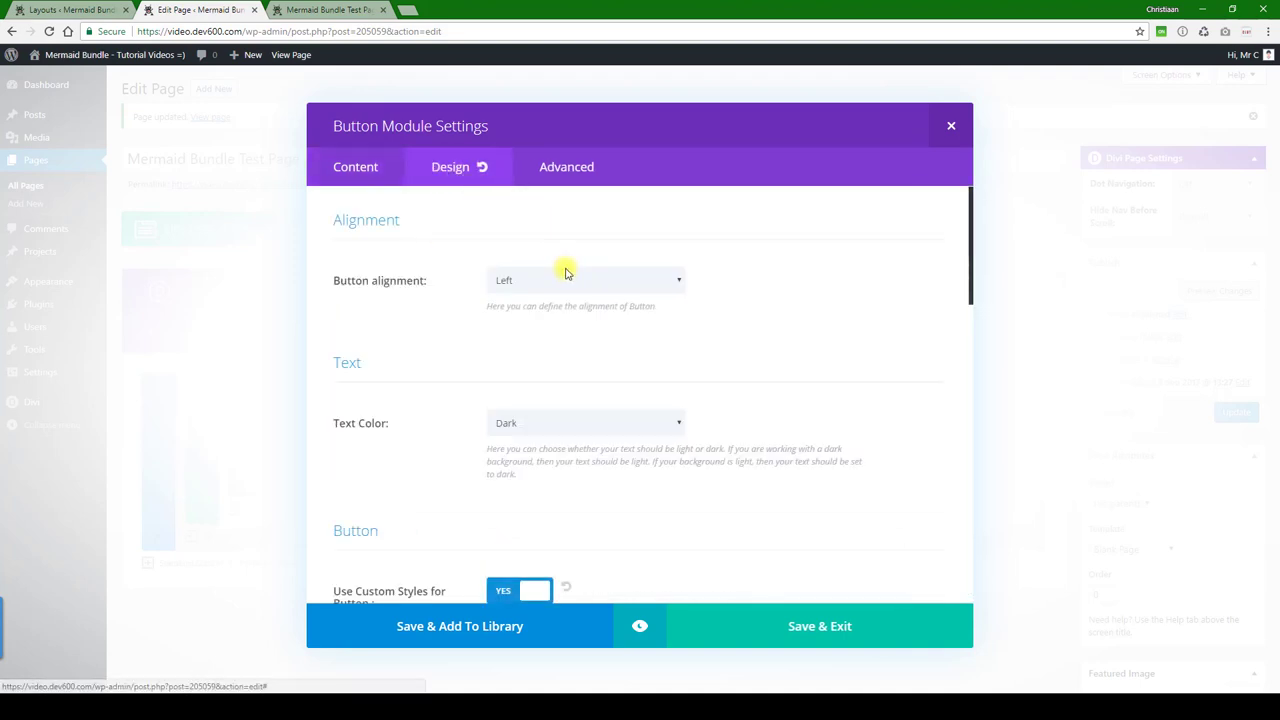
{"action": "scroll", "coordinate": [563, 266], "scroll_direction": "down", "scroll_amount": 5}
{"action": "scroll", "coordinate": [630, 290], "scroll_direction": "down", "scroll_amount": 5}
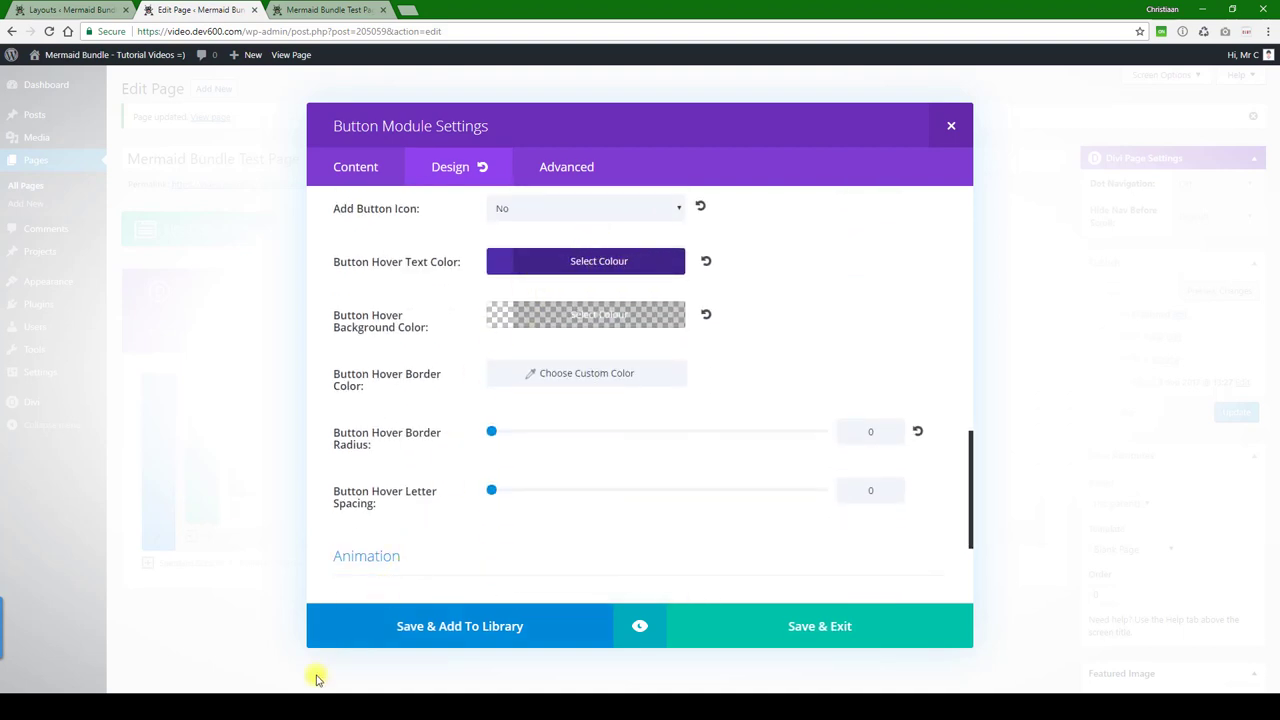
Apply Dark Green 0a9003 as the button's hover text colour and preview the section.
{"action": "key", "text": "alt+Tab"}
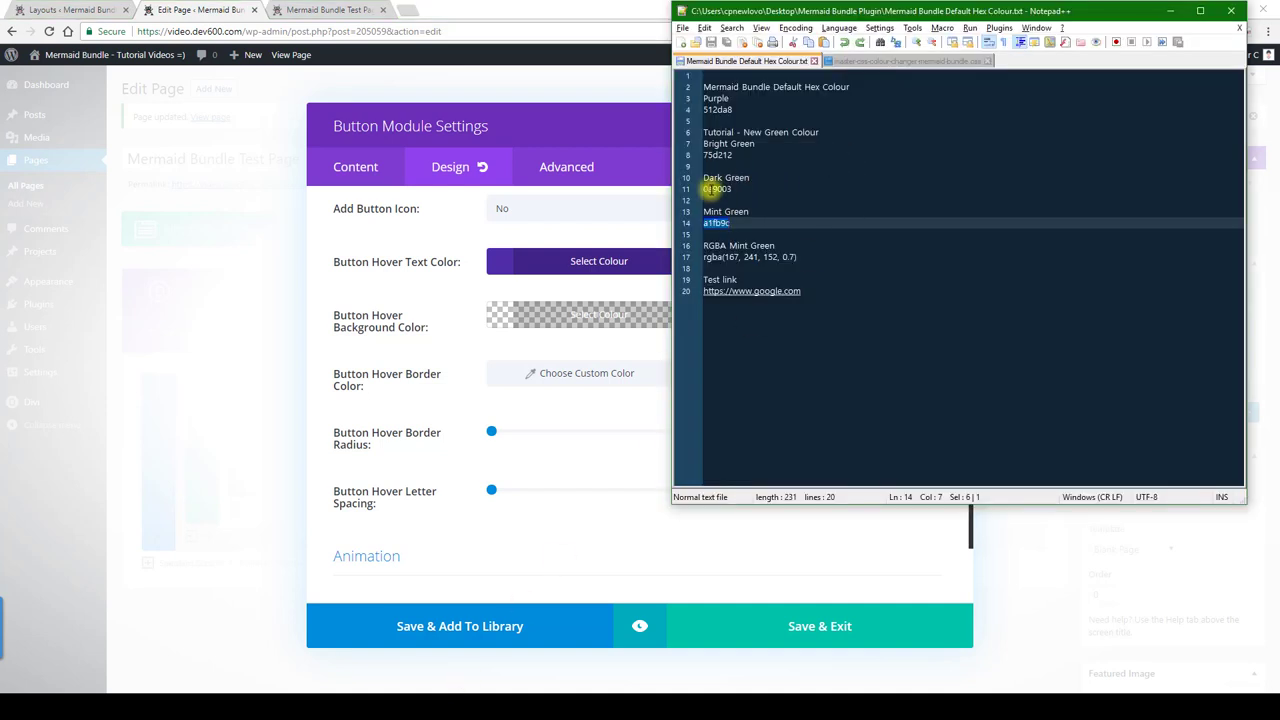
{"action": "double_click", "coordinate": [717, 188]}
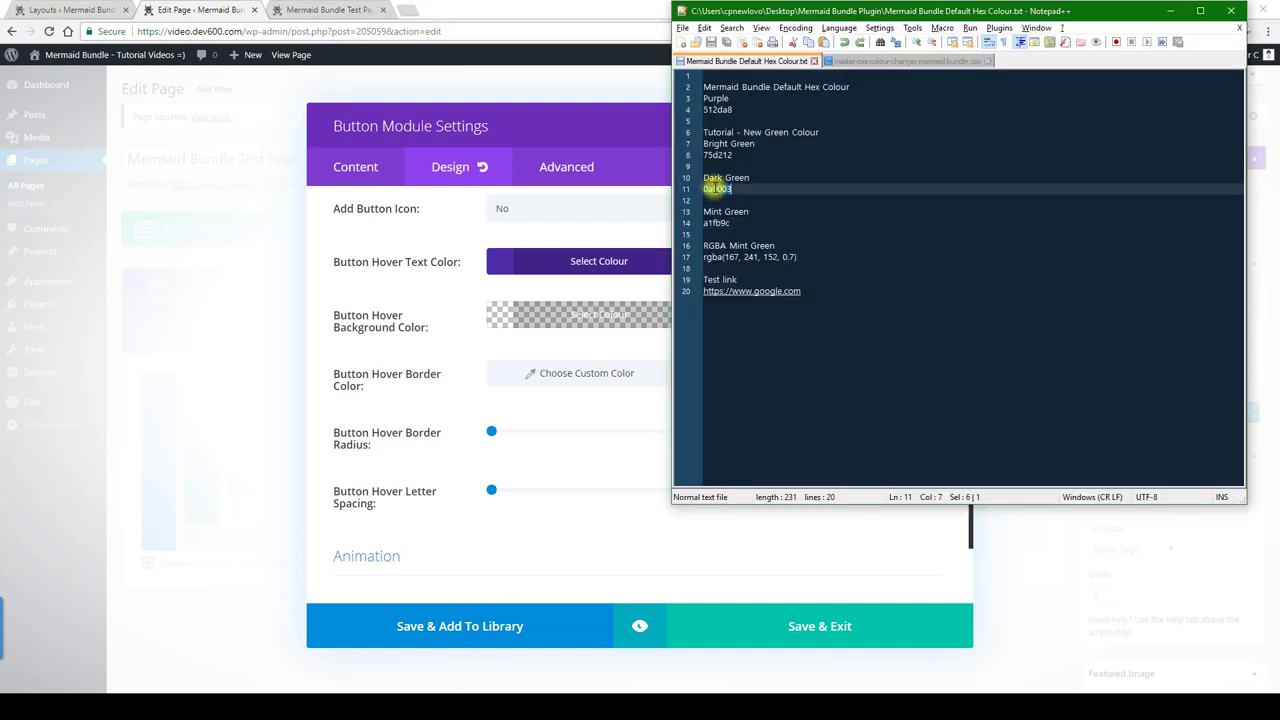
{"action": "left_click", "coordinate": [585, 261]}
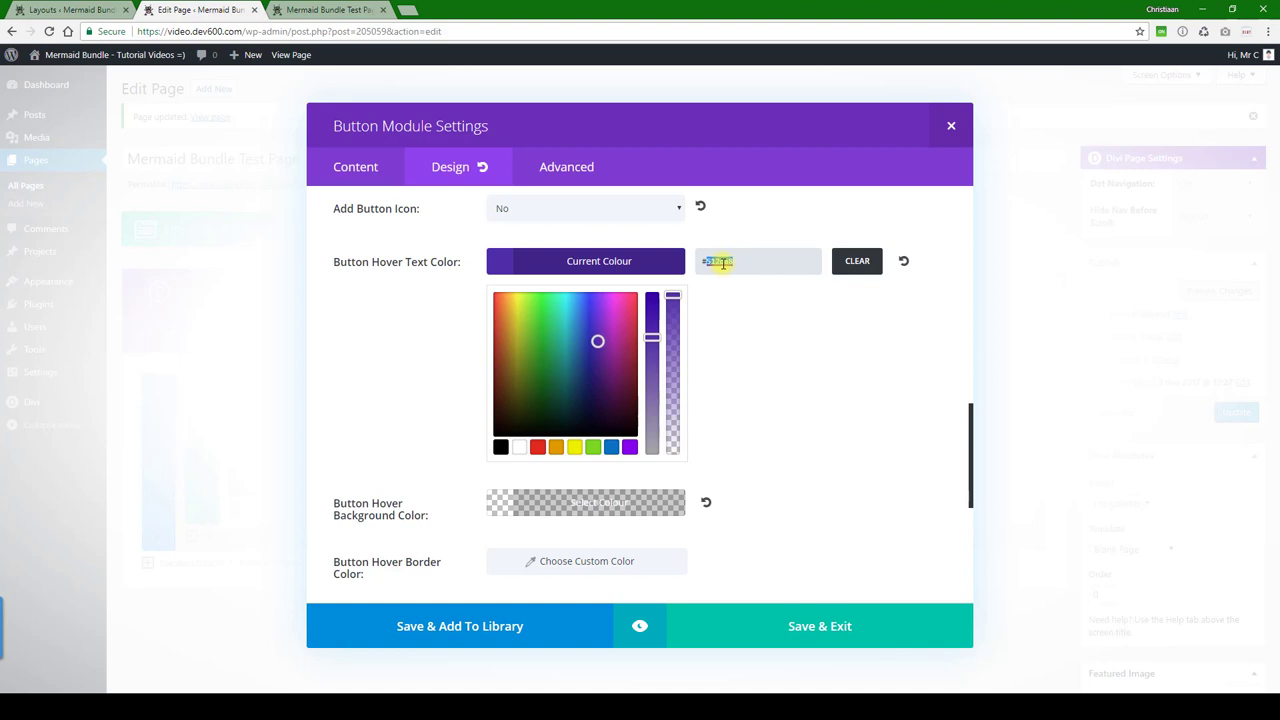
{"action": "left_click", "coordinate": [640, 626]}
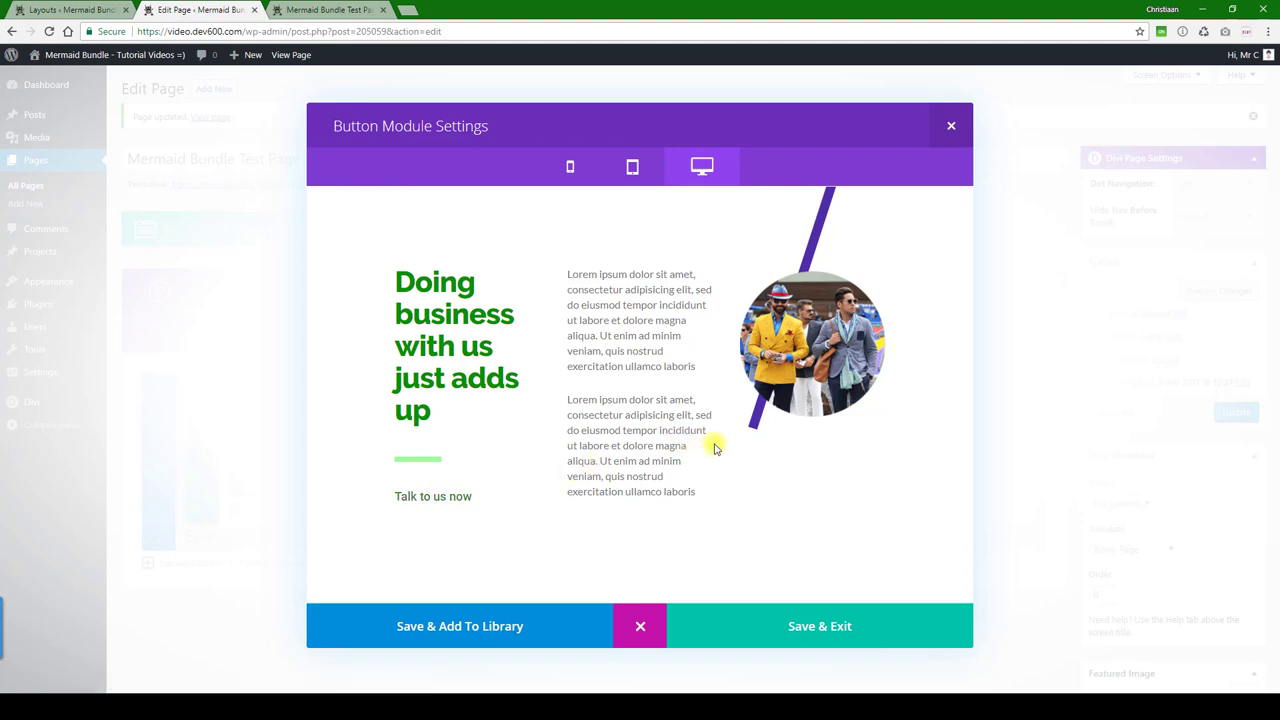
Save the button, open and close the Lorem ipsum text settings, then open the image module.
{"action": "left_click", "coordinate": [754, 624]}
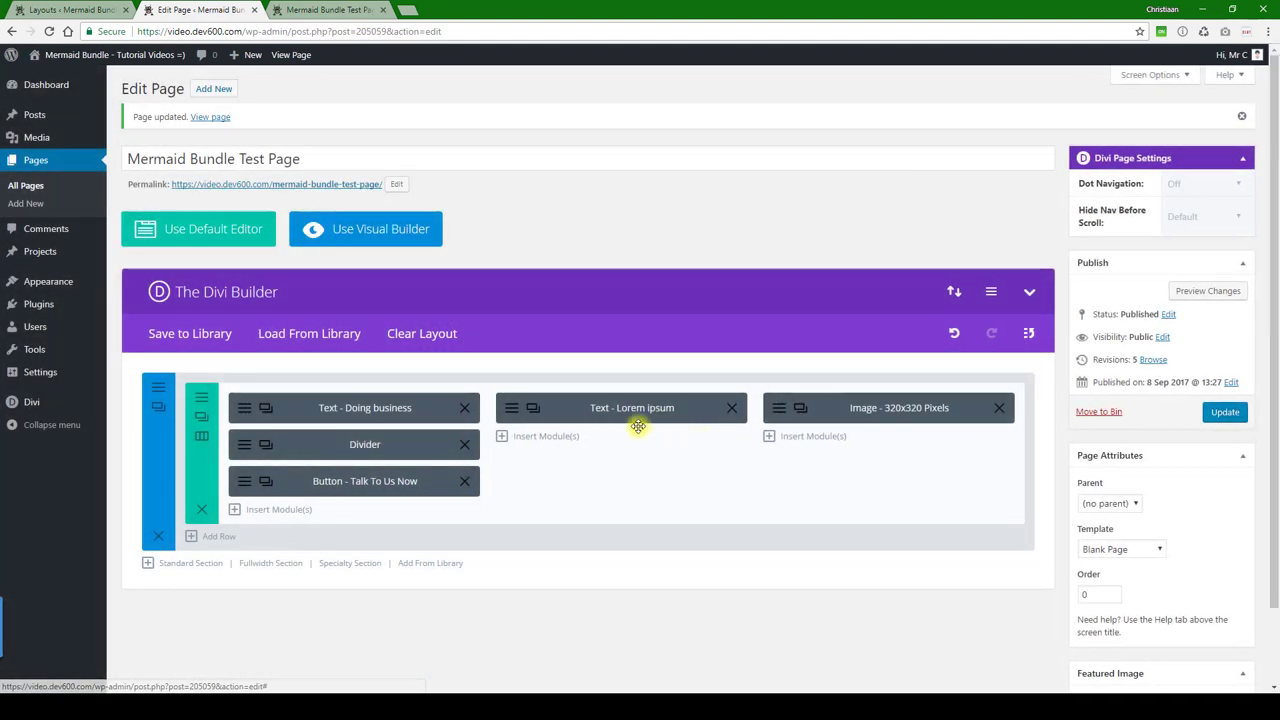
{"action": "left_click", "coordinate": [530, 408]}
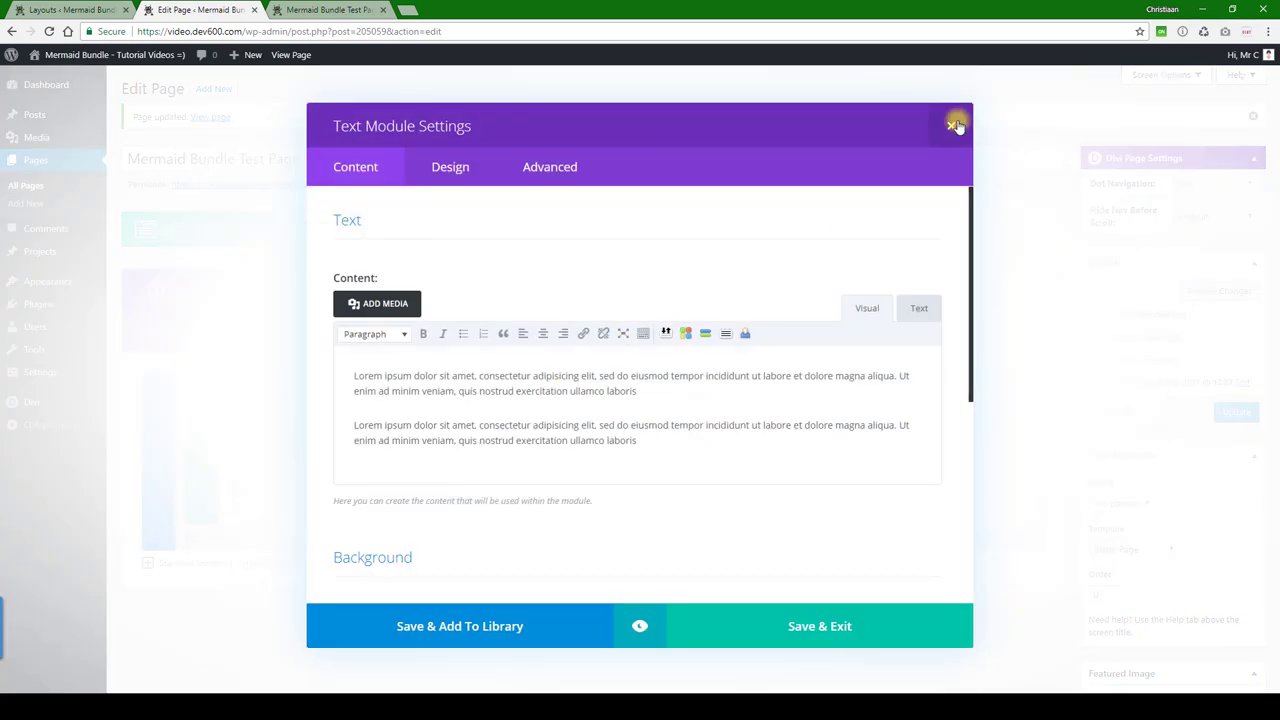
{"action": "left_click", "coordinate": [951, 125]}
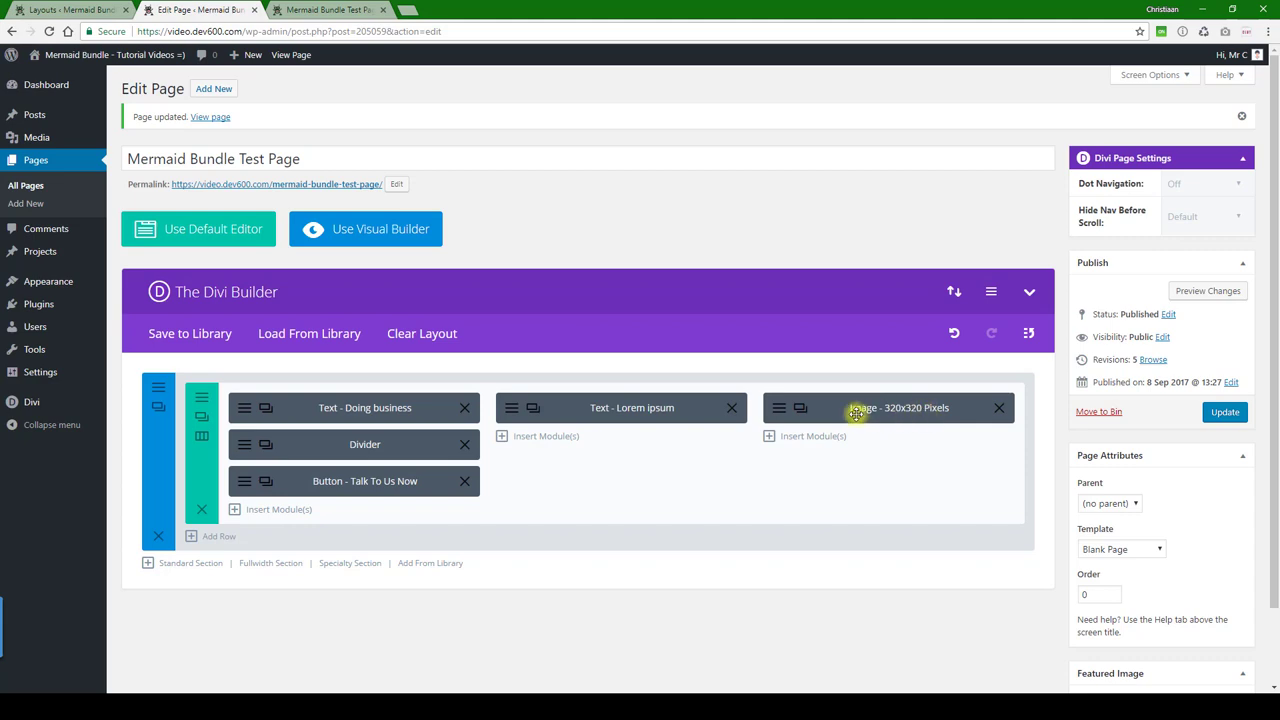
{"action": "left_click", "coordinate": [856, 413]}
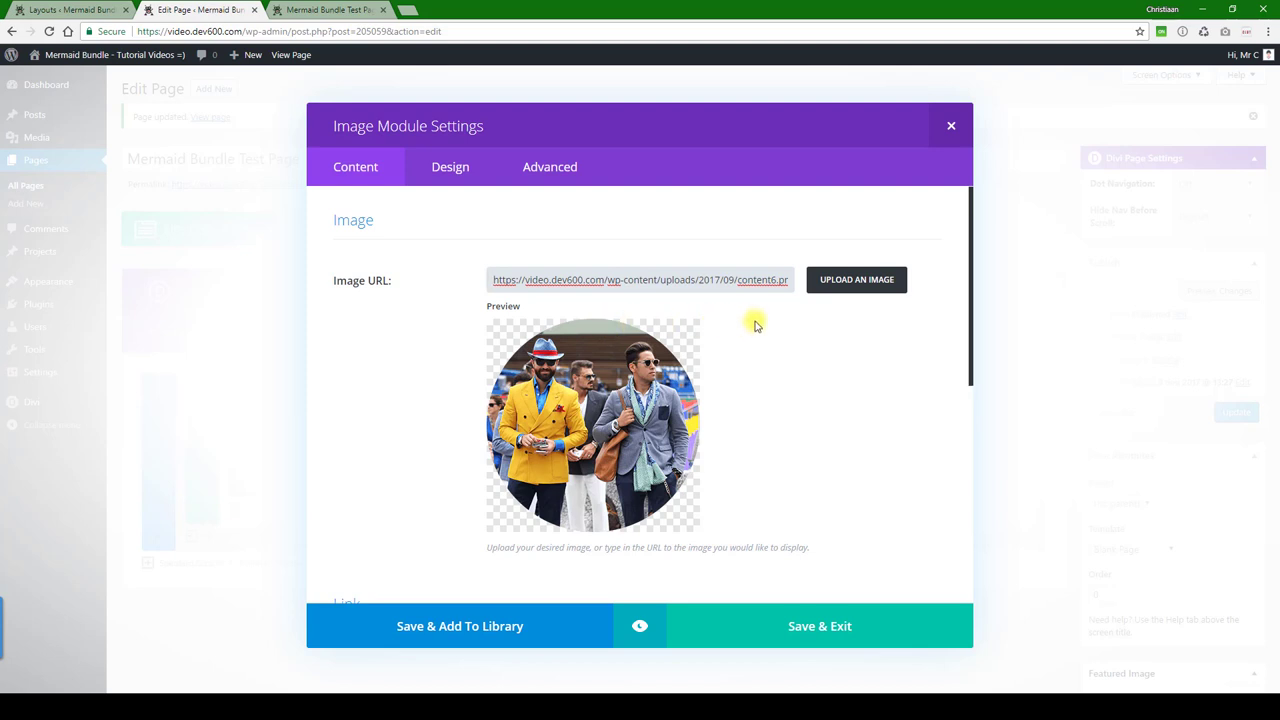
Find and select the purple 512da8 background colour in the image's Before custom CSS.
{"action": "scroll", "coordinate": [755, 325], "scroll_direction": "down", "scroll_amount": 5}
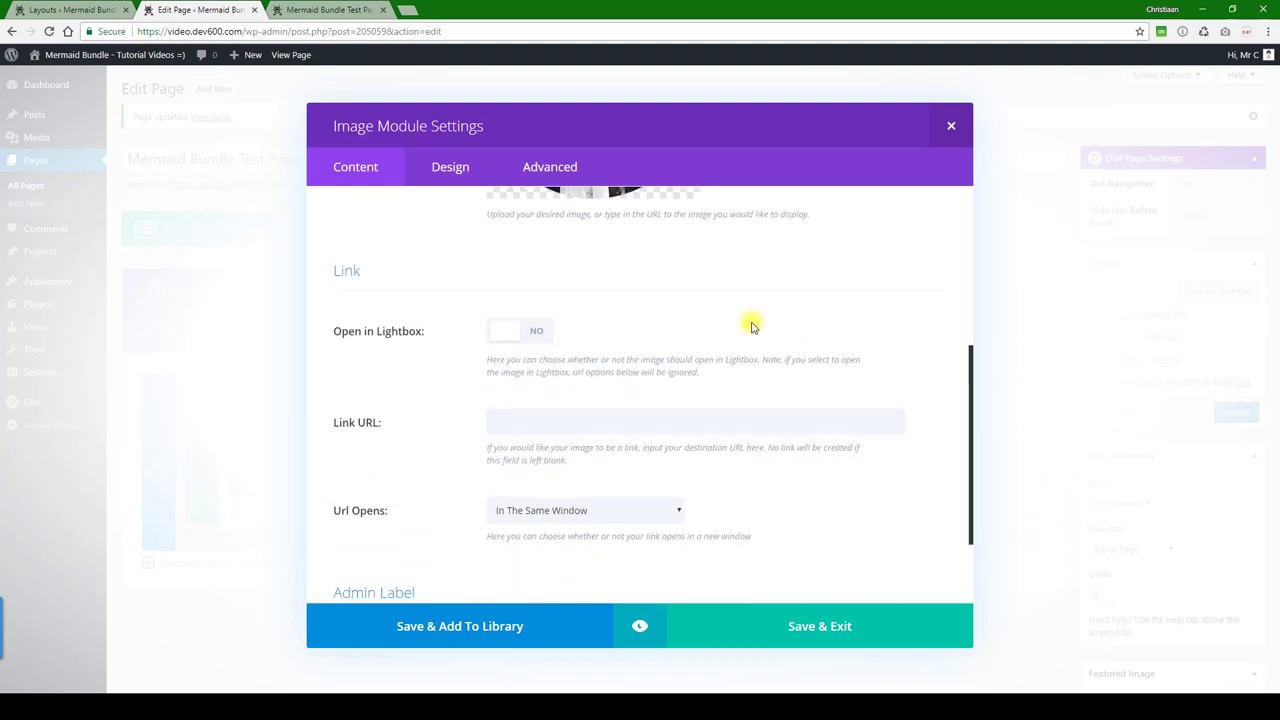
{"action": "scroll", "coordinate": [753, 325], "scroll_direction": "down", "scroll_amount": 2}
{"action": "scroll", "coordinate": [752, 323], "scroll_direction": "up", "scroll_amount": 4}
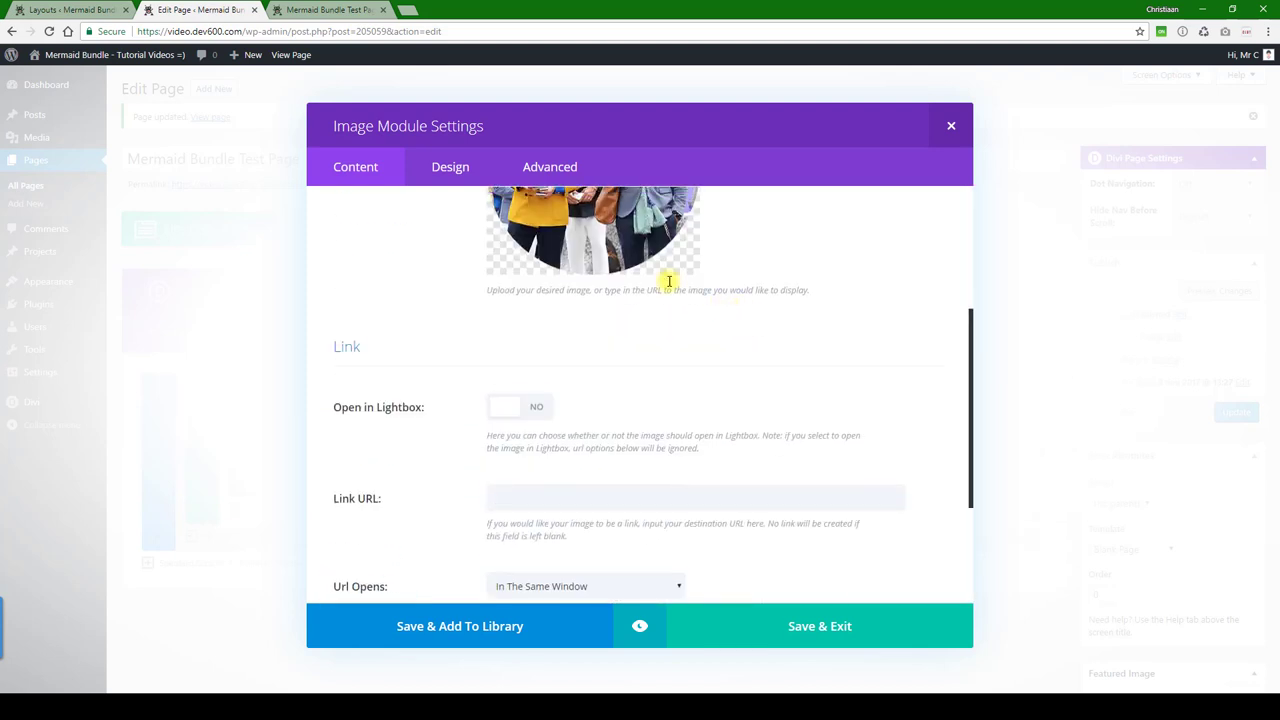
{"action": "left_click", "coordinate": [455, 167]}
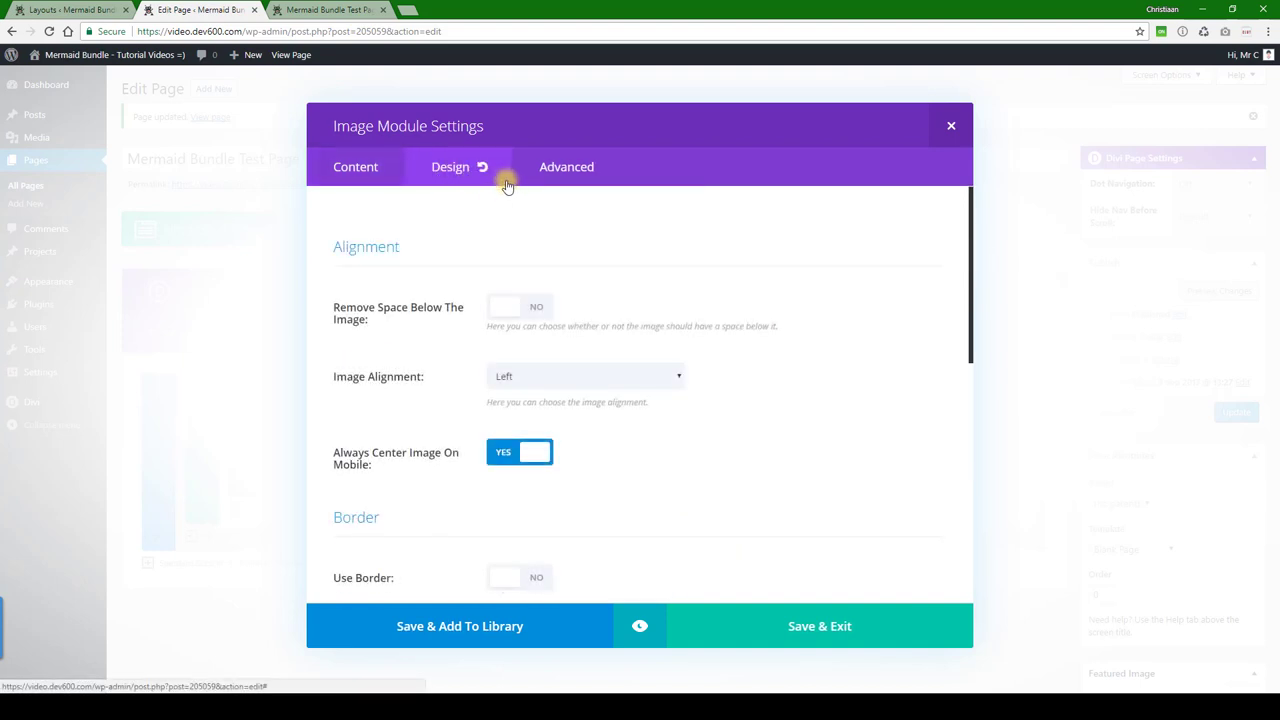
{"action": "scroll", "coordinate": [488, 293], "scroll_direction": "down", "scroll_amount": 5}
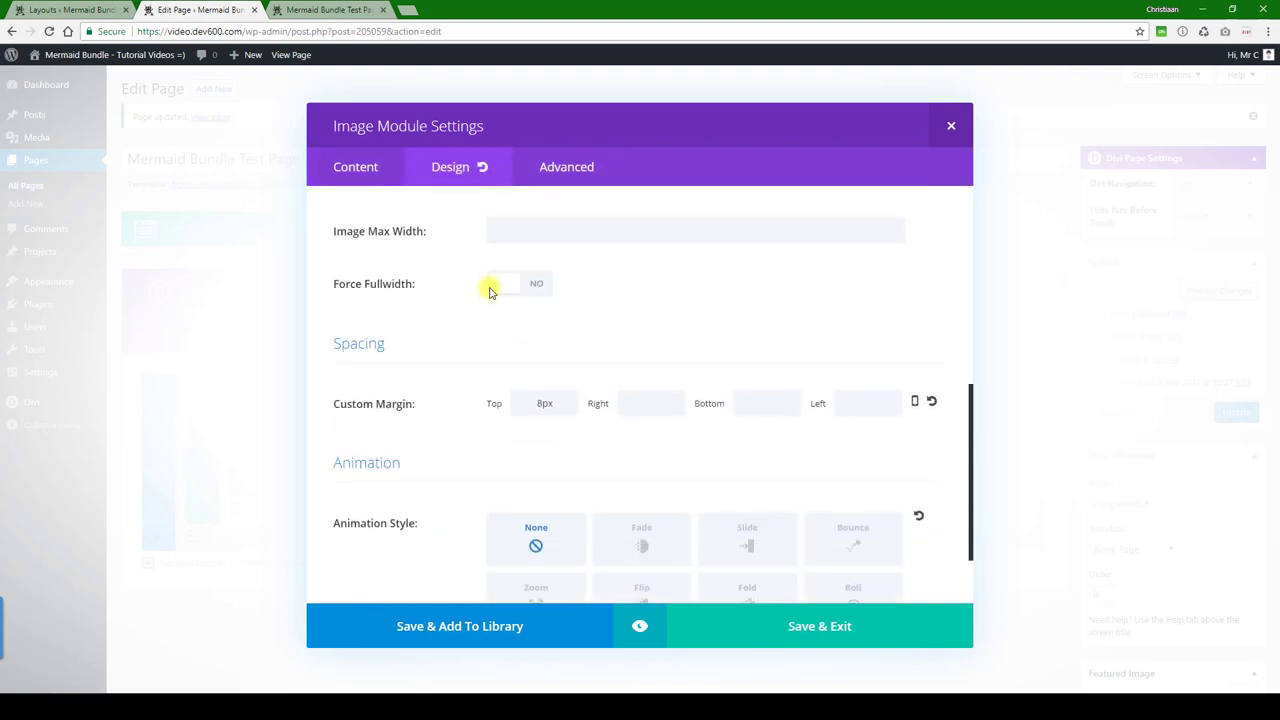
{"action": "scroll", "coordinate": [489, 292], "scroll_direction": "down", "scroll_amount": 1}
{"action": "left_click", "coordinate": [586, 172]}
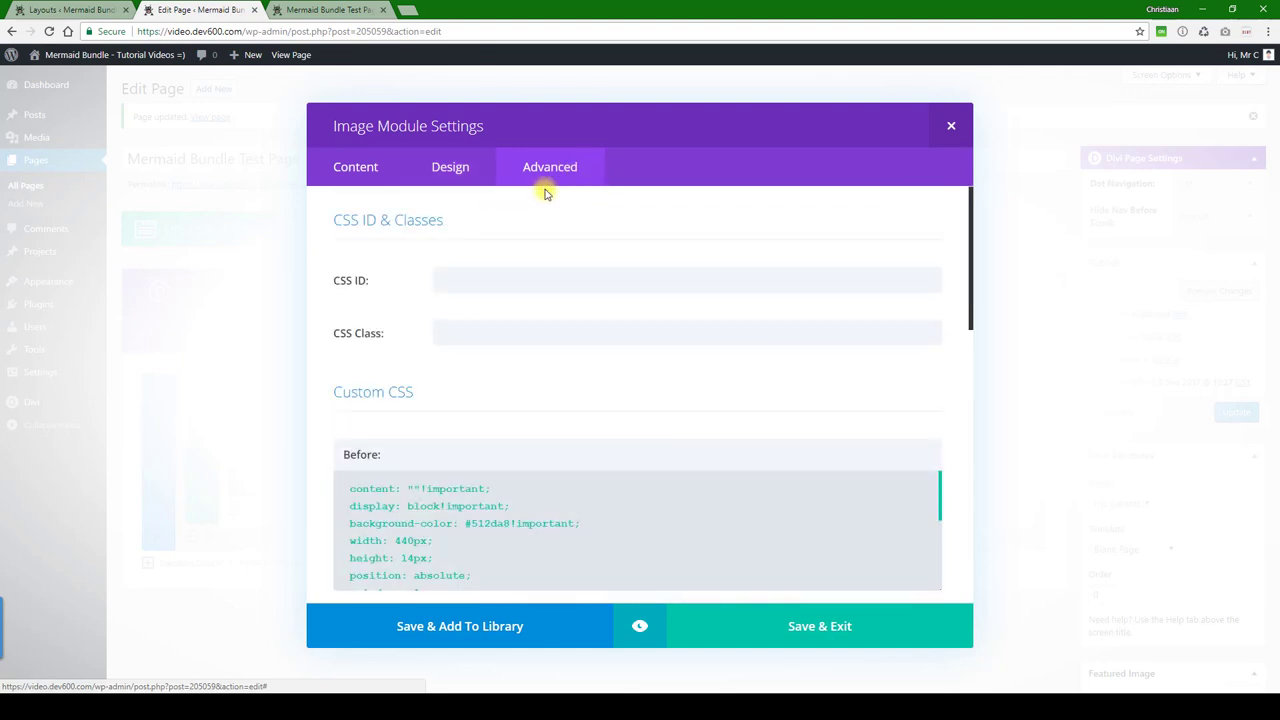
{"action": "scroll", "coordinate": [458, 288], "scroll_direction": "down", "scroll_amount": 1}
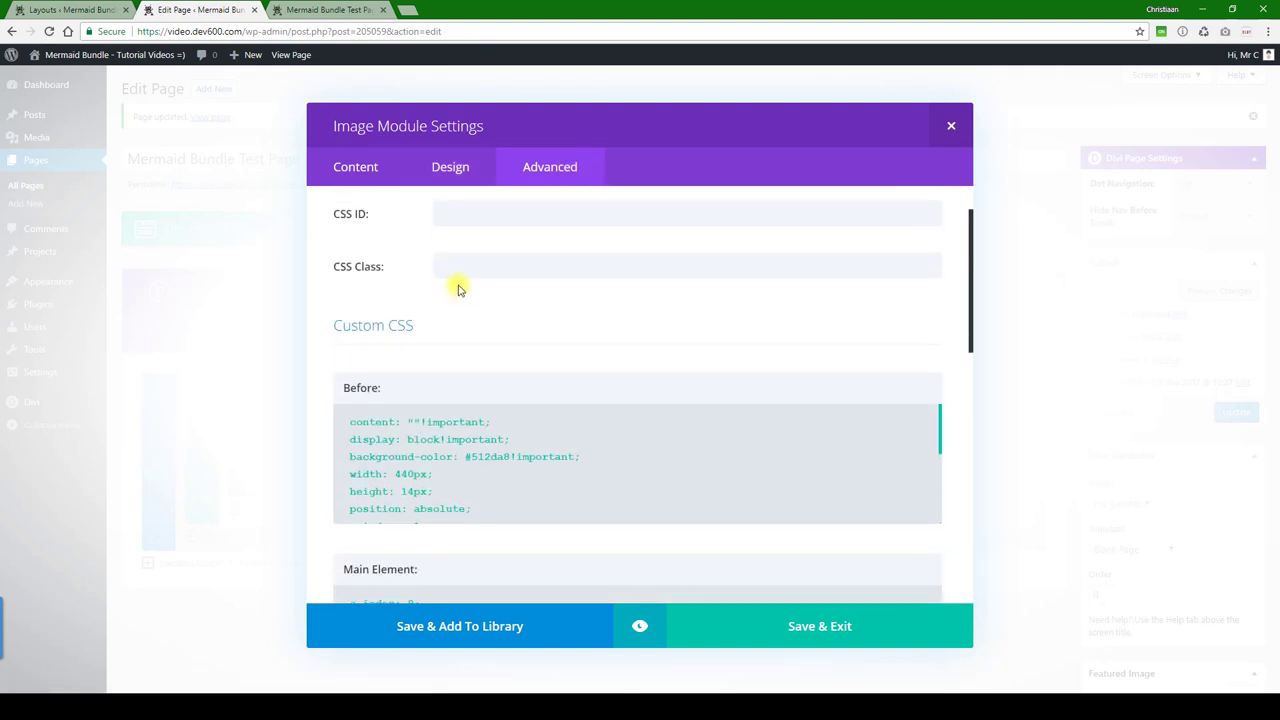
{"action": "double_click", "coordinate": [487, 457]}
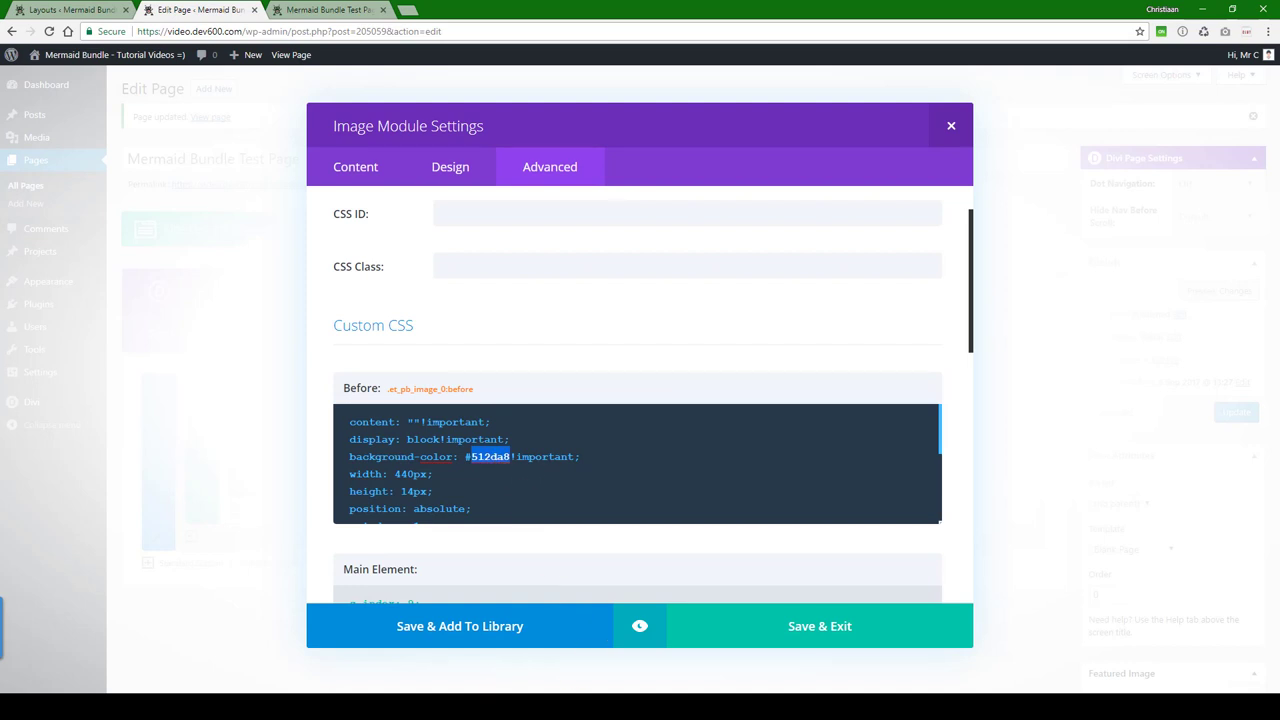
Replace 512da8 with Dark Green 0a9003 in the image's Before CSS and preview the stripe.
{"action": "left_click", "coordinate": [445, 665]}
{"action": "double_click", "coordinate": [720, 189]}
{"action": "key", "text": "ctrl+c"}
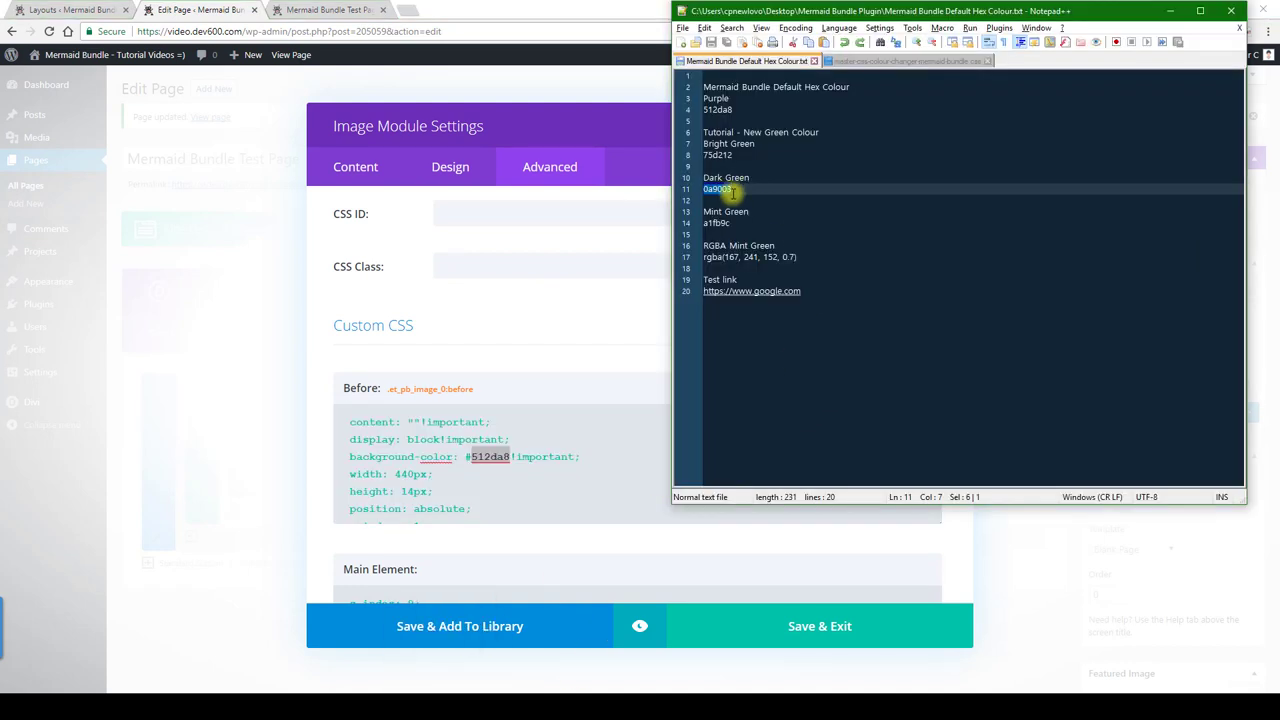
{"action": "double_click", "coordinate": [489, 458]}
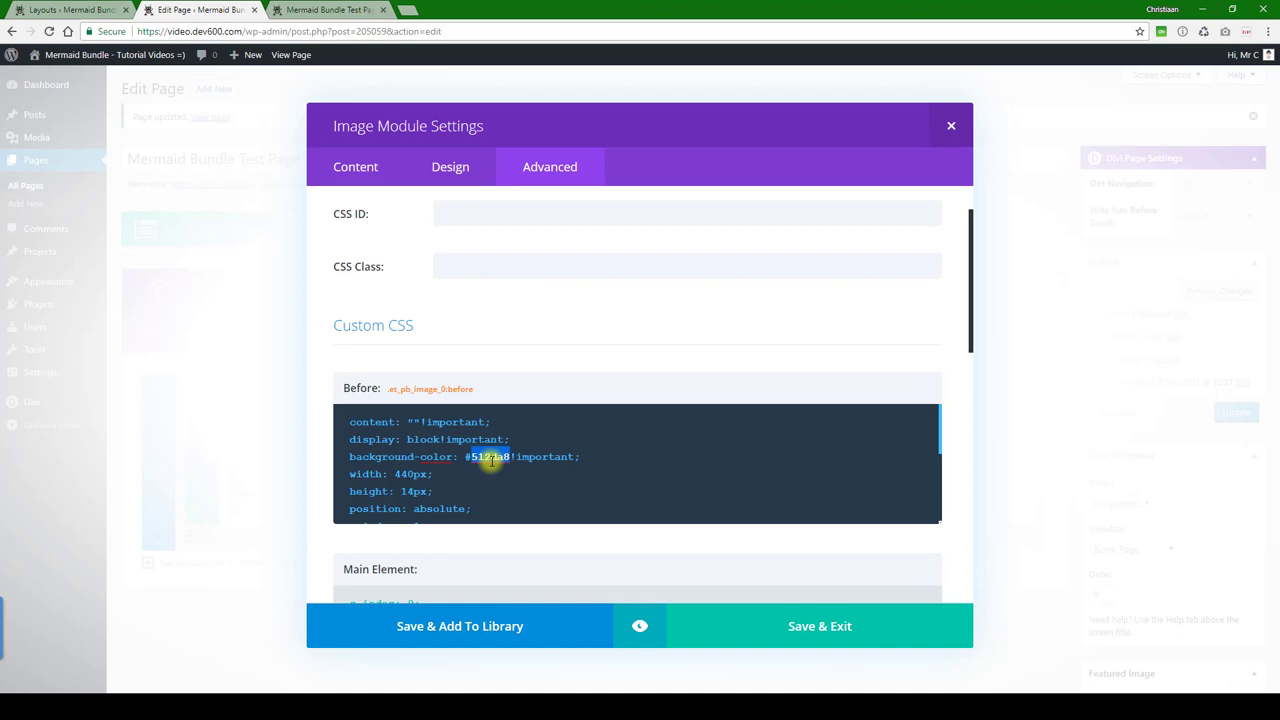
{"action": "key", "text": "ctrl+v"}
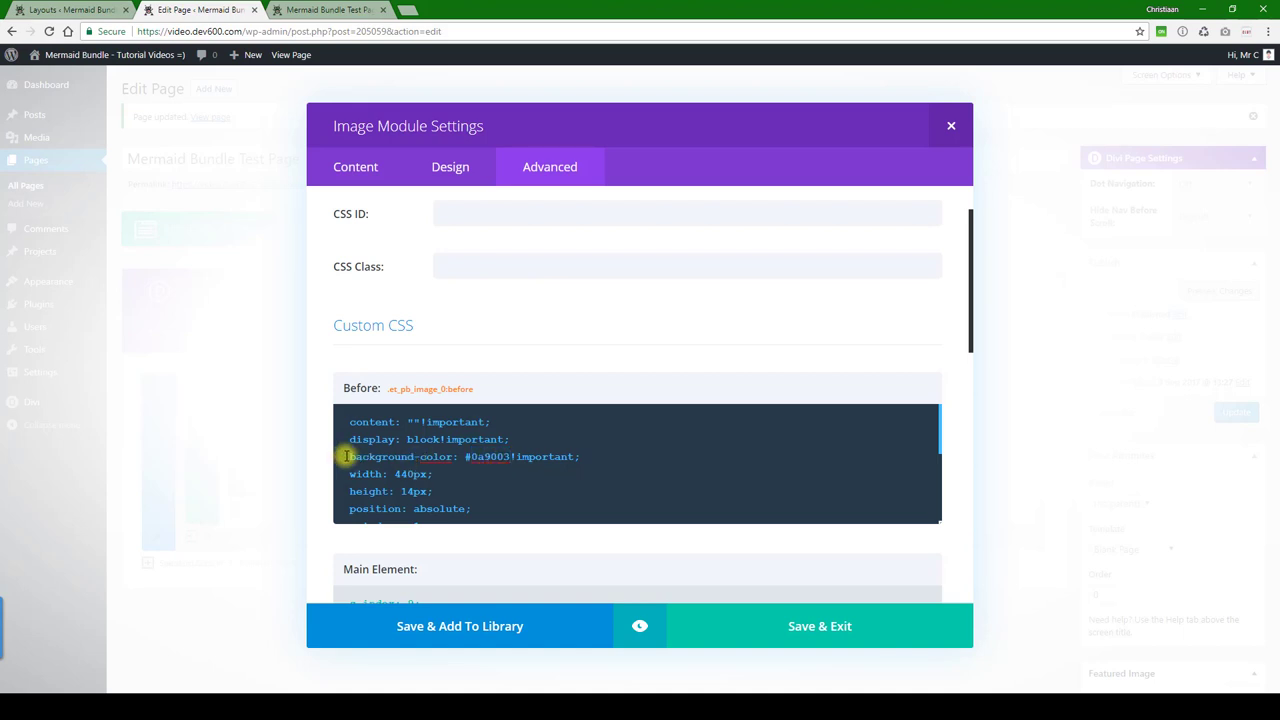
{"action": "left_click_drag", "start_coordinate": [345, 457], "coordinate": [451, 457]}
{"action": "scroll", "coordinate": [469, 477], "scroll_direction": "down", "scroll_amount": 3}
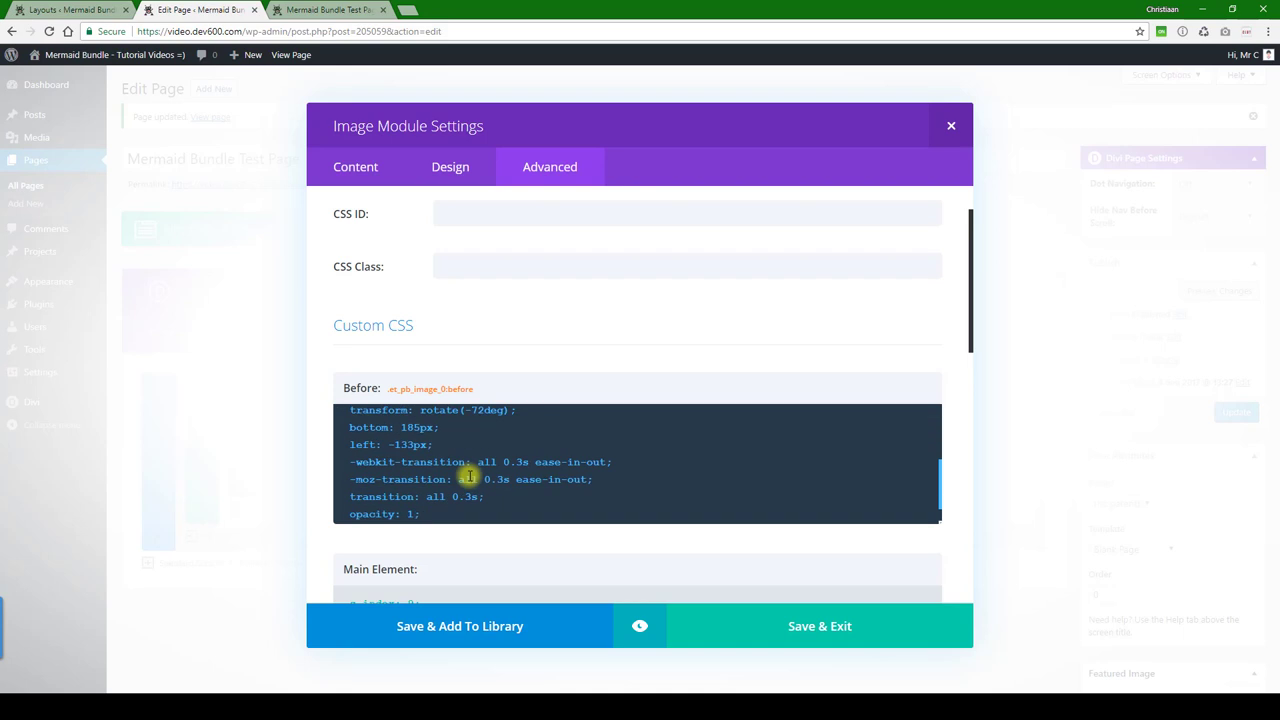
{"action": "scroll", "coordinate": [469, 477], "scroll_direction": "down", "scroll_amount": 6}
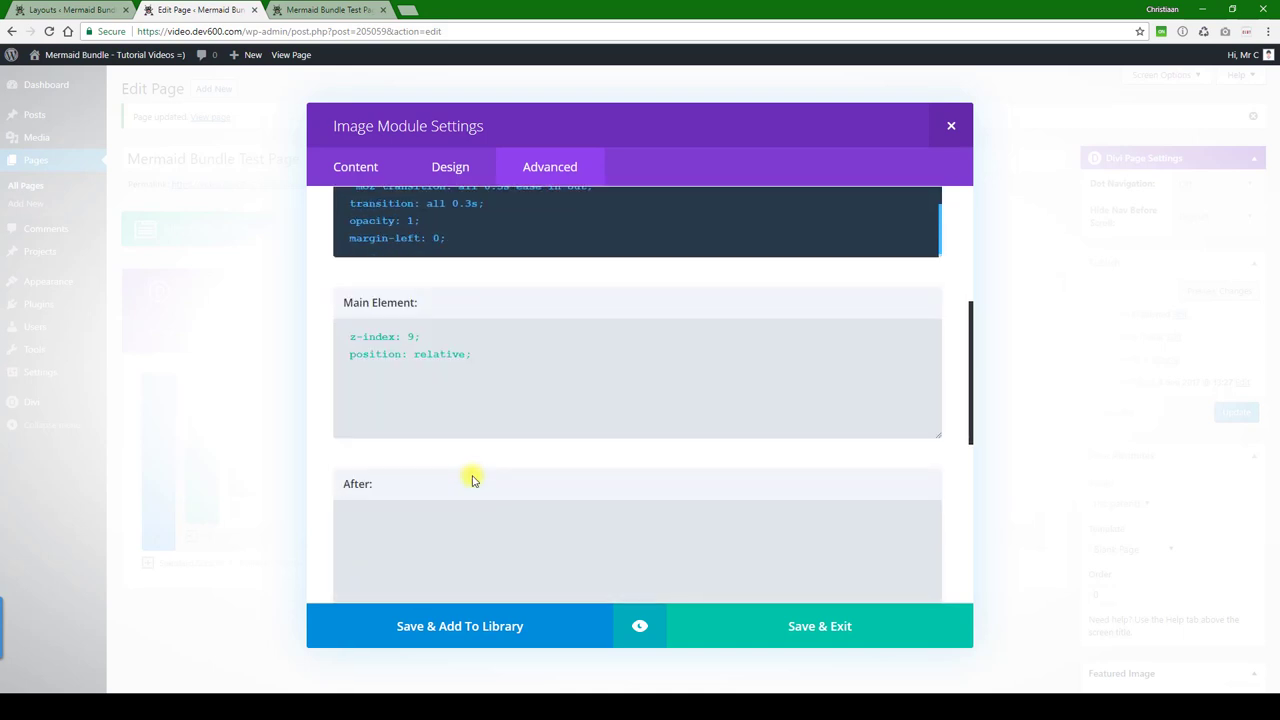
{"action": "scroll", "coordinate": [500, 480], "scroll_direction": "down", "scroll_amount": 3}
{"action": "left_click", "coordinate": [640, 626]}
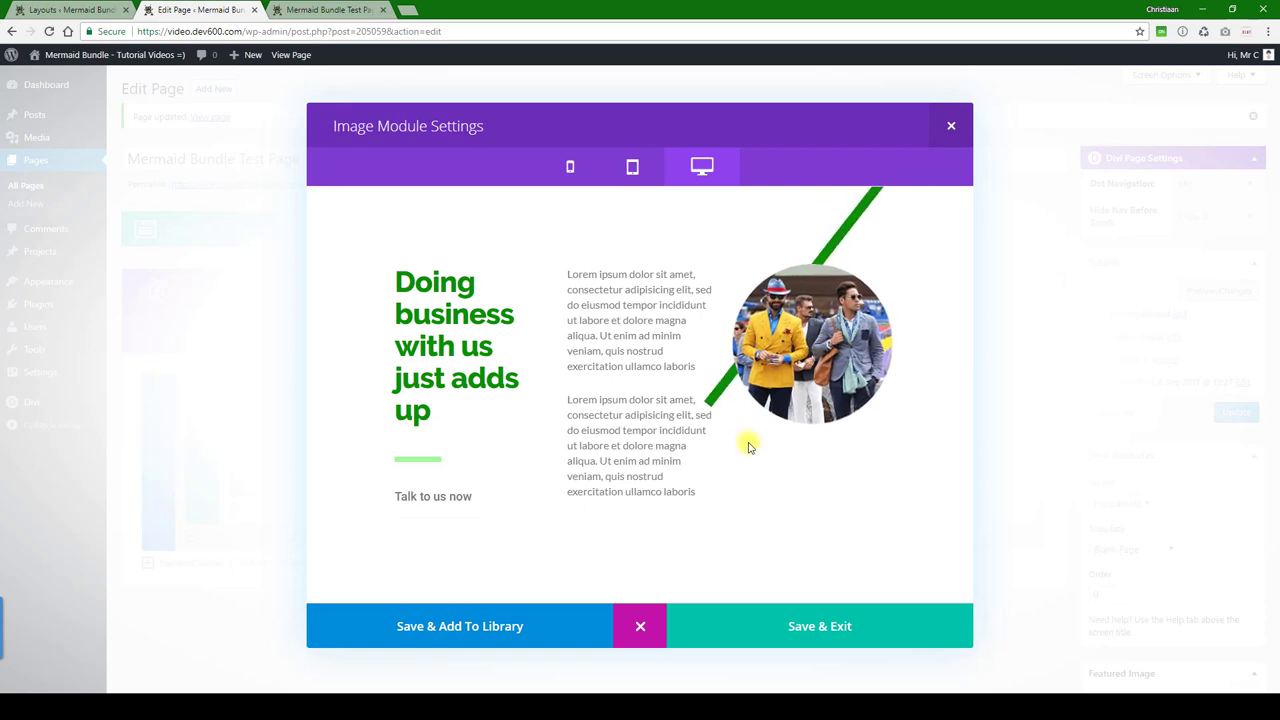
Save the image settings, update the page, and reload the live page to see the green colours.
{"action": "left_click", "coordinate": [800, 652]}
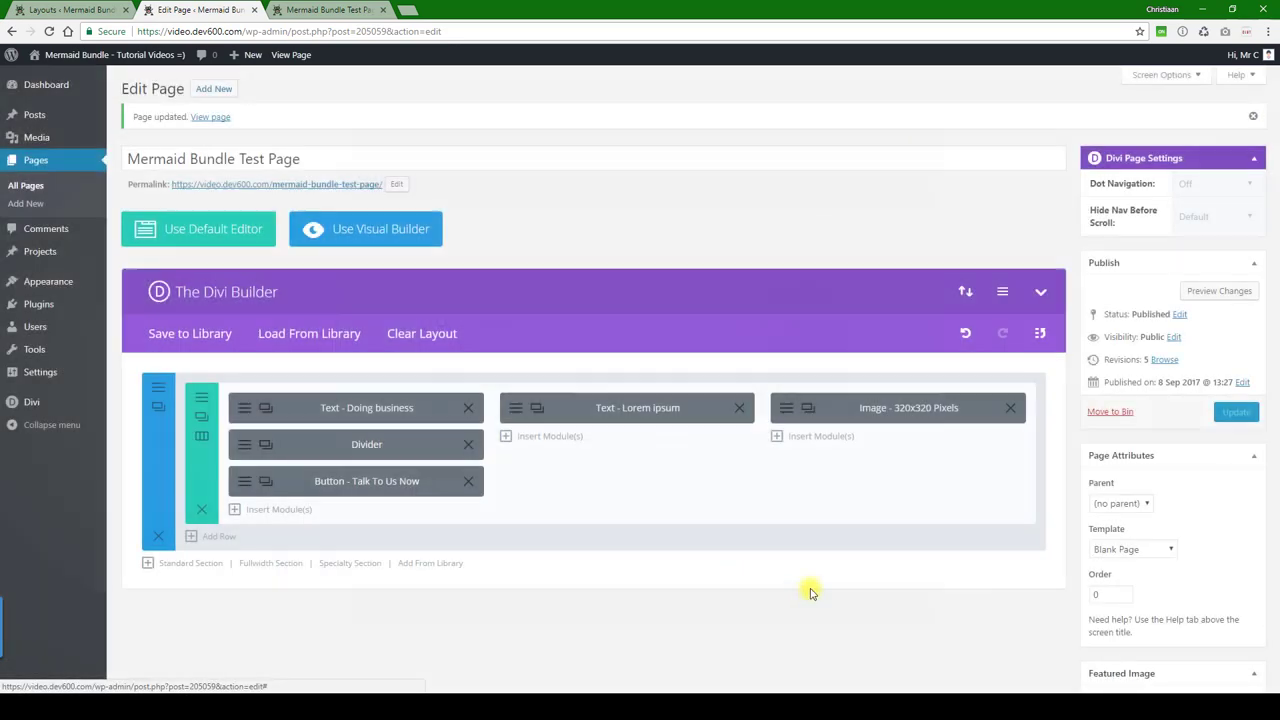
{"action": "left_click", "coordinate": [1226, 414]}
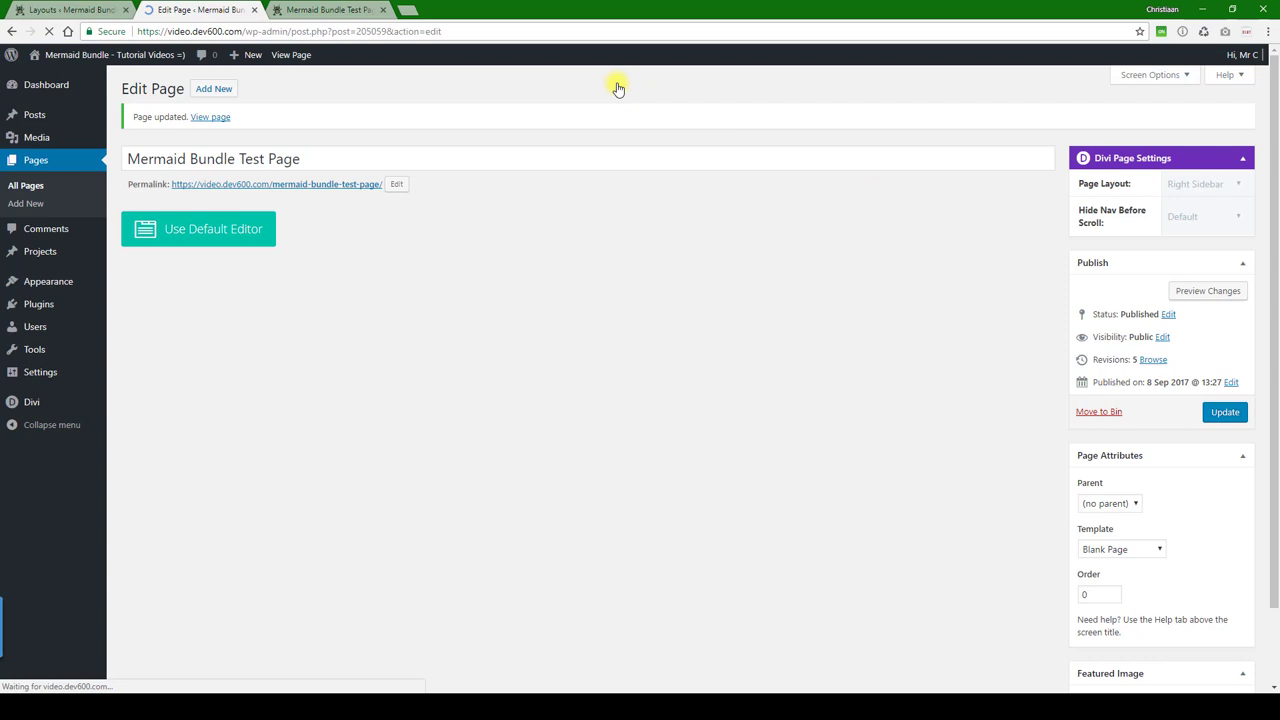
{"action": "left_click", "coordinate": [300, 12]}
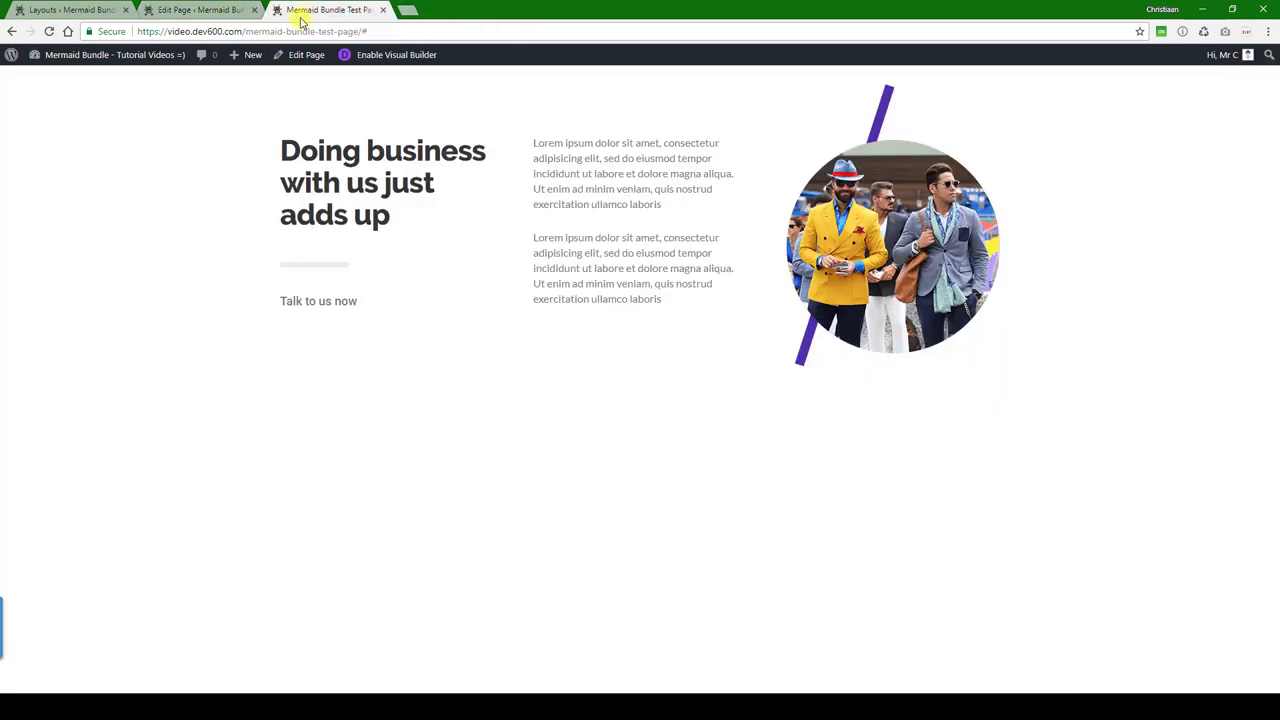
{"action": "left_click", "coordinate": [49, 31]}
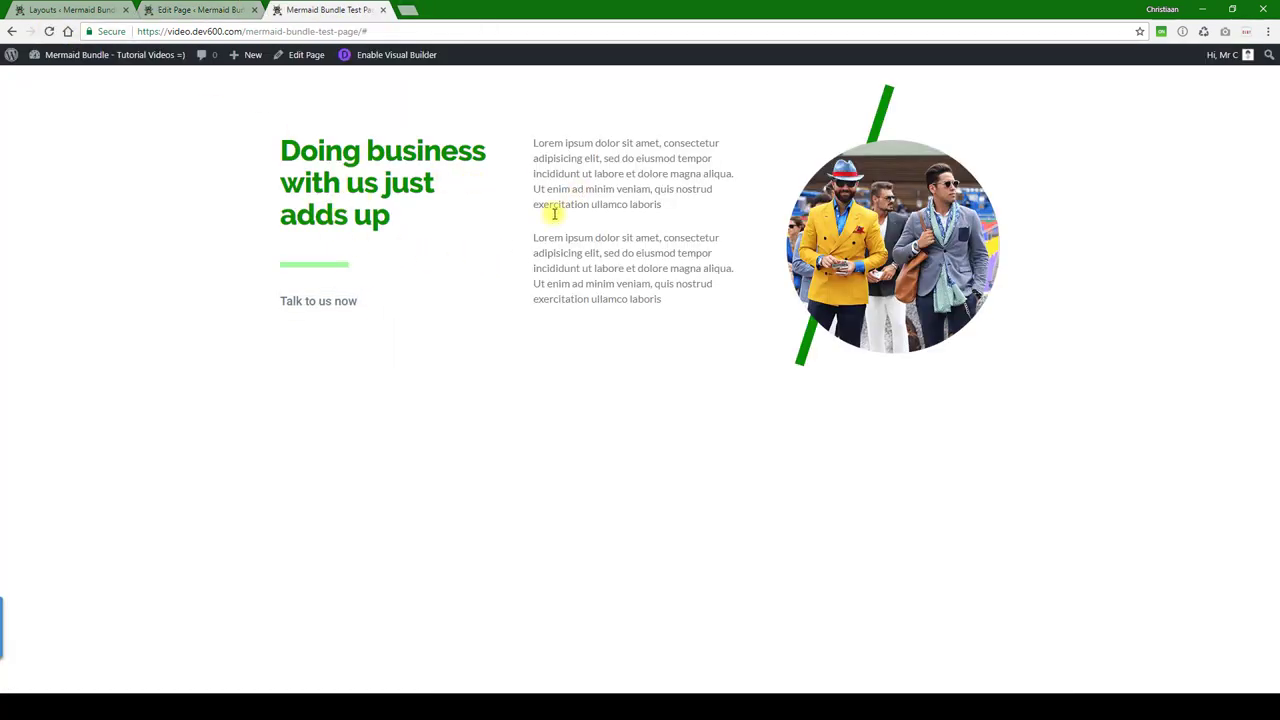